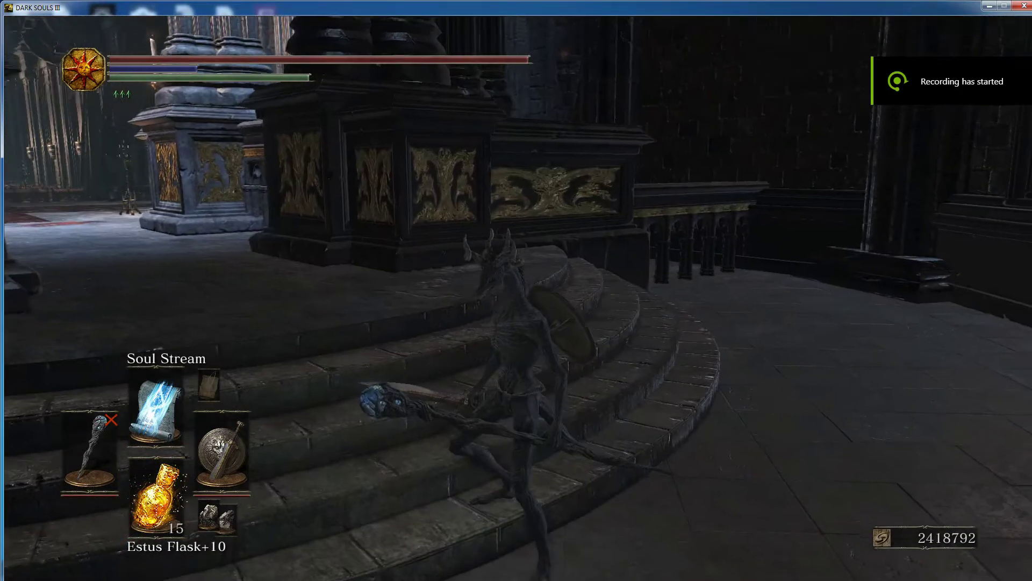
key(w)
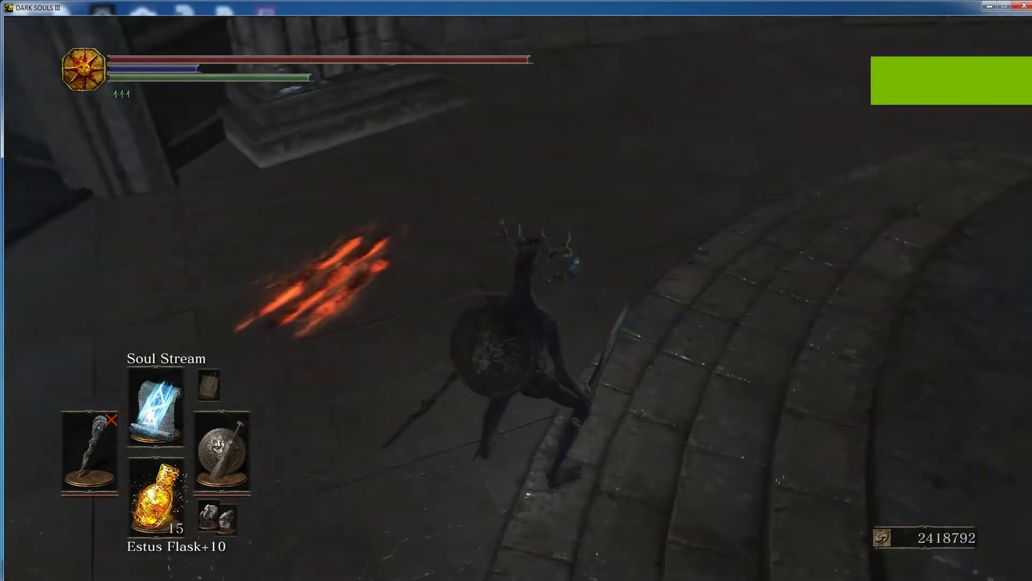
key(w)
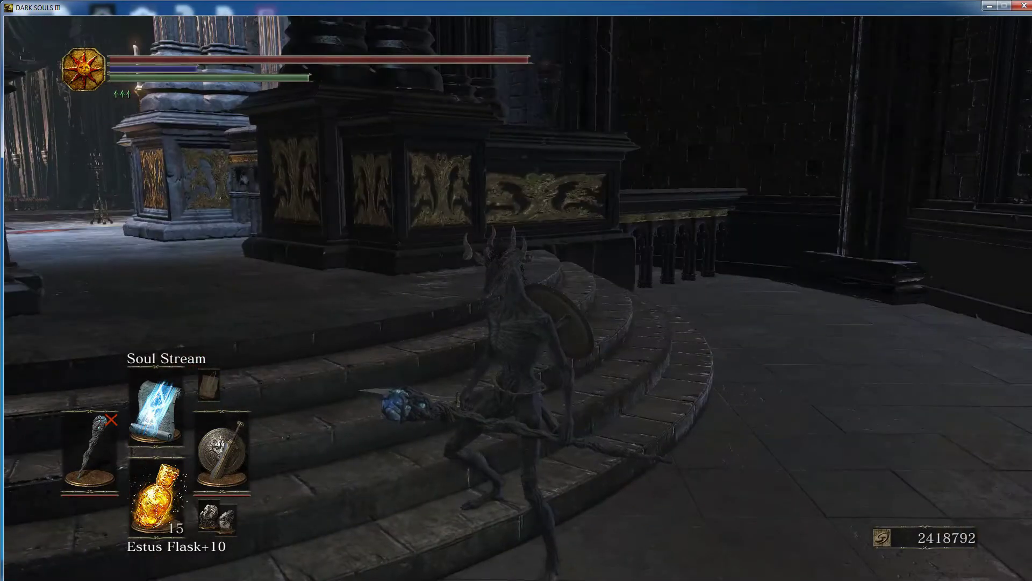
key(w)
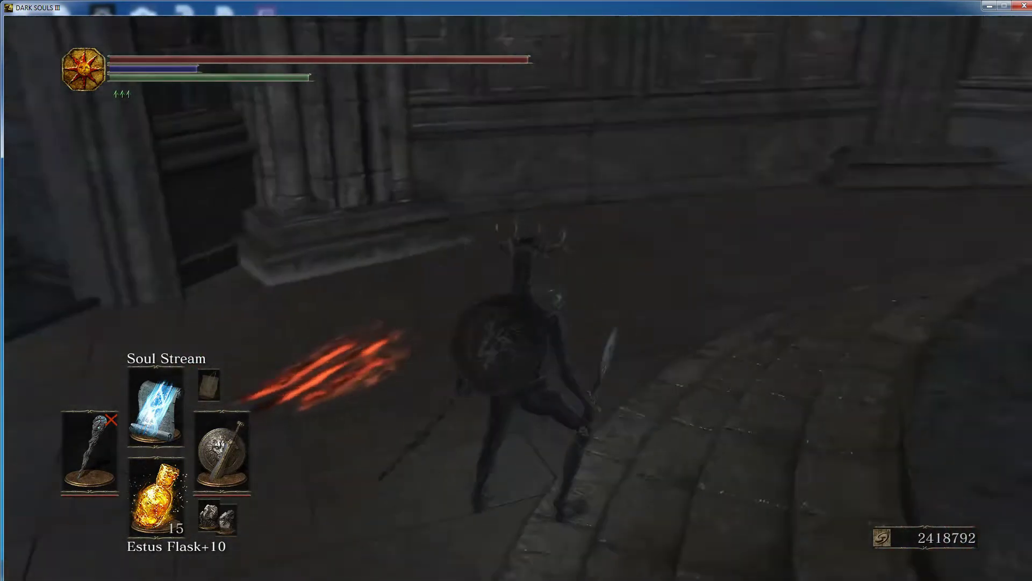
- Switch to Cheat Engine and check the DarkSoulsIII.exe entry in the process list, keeping the Helpers group expanded
key(alt+Tab)
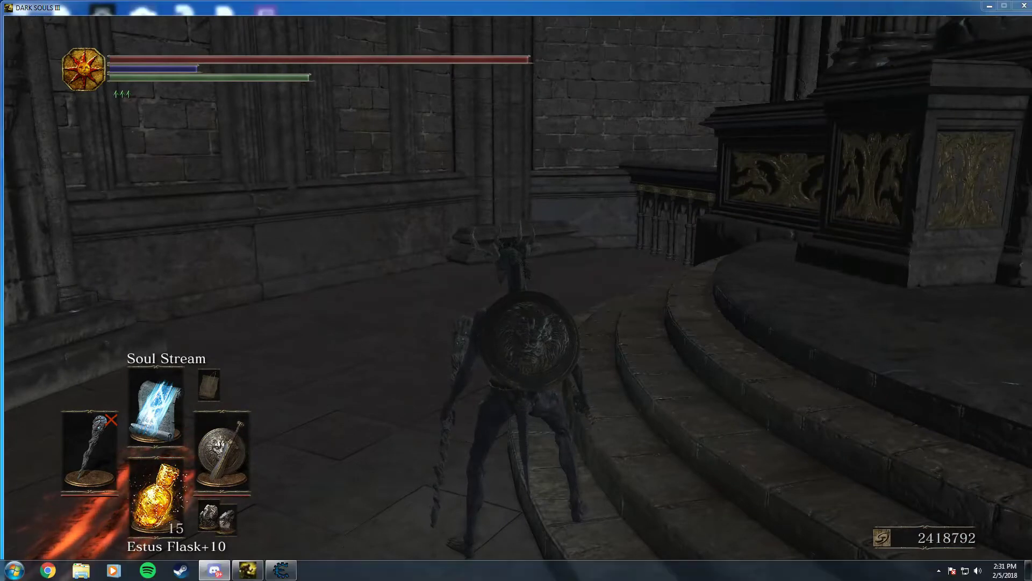
click(280, 569)
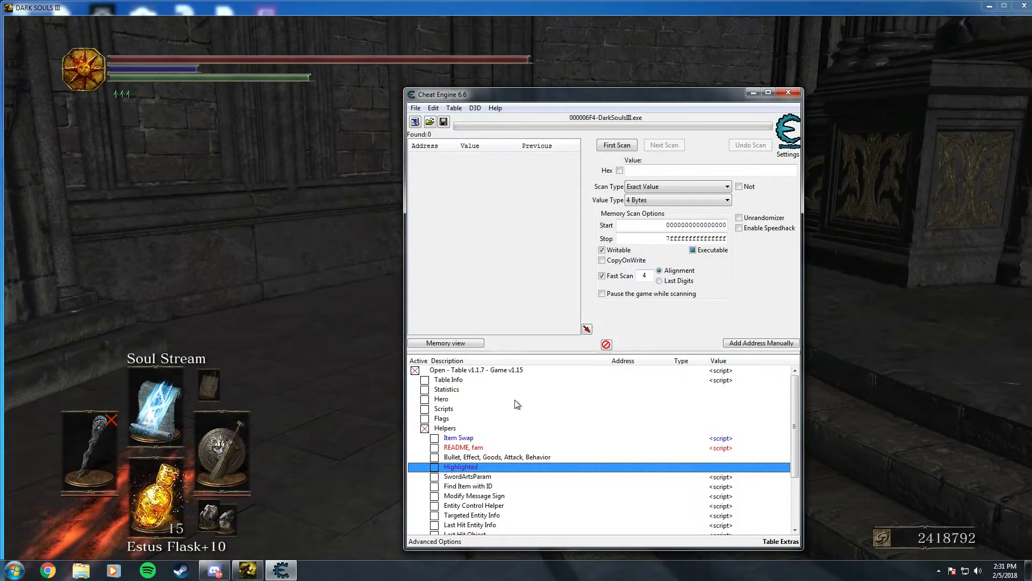
scroll(514, 402, down, 3)
scroll(514, 402, up, 3)
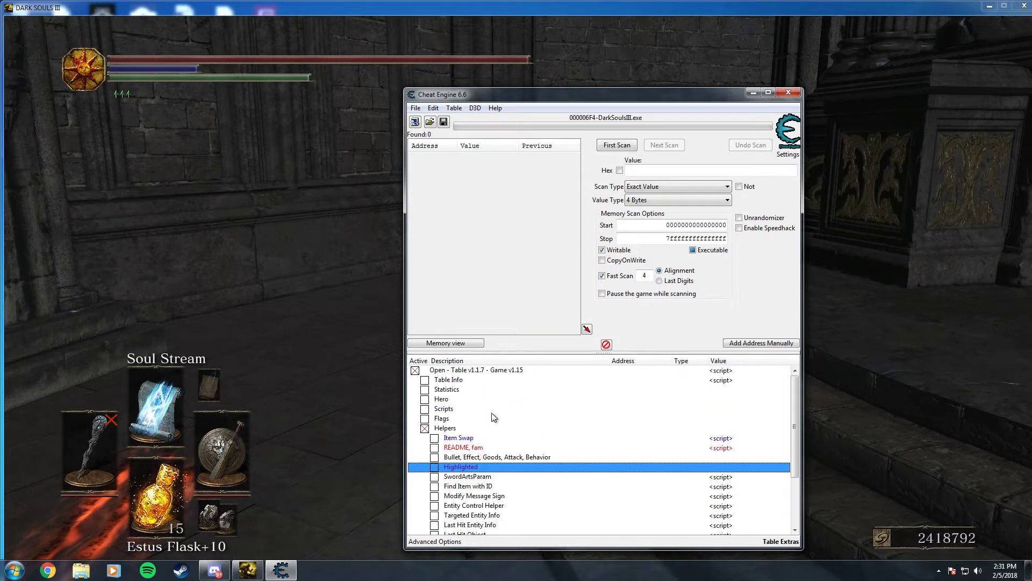
click(424, 428)
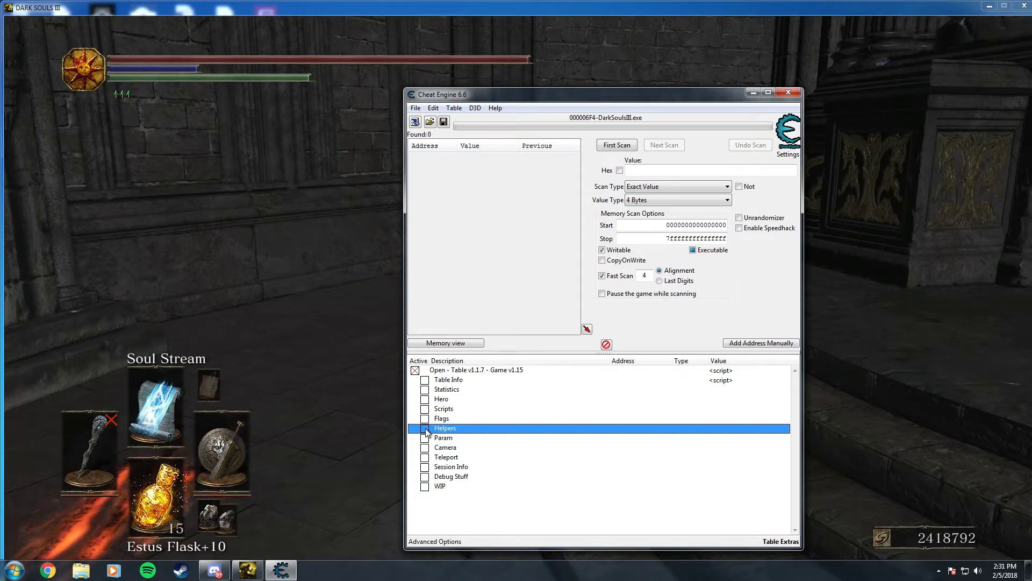
click(416, 123)
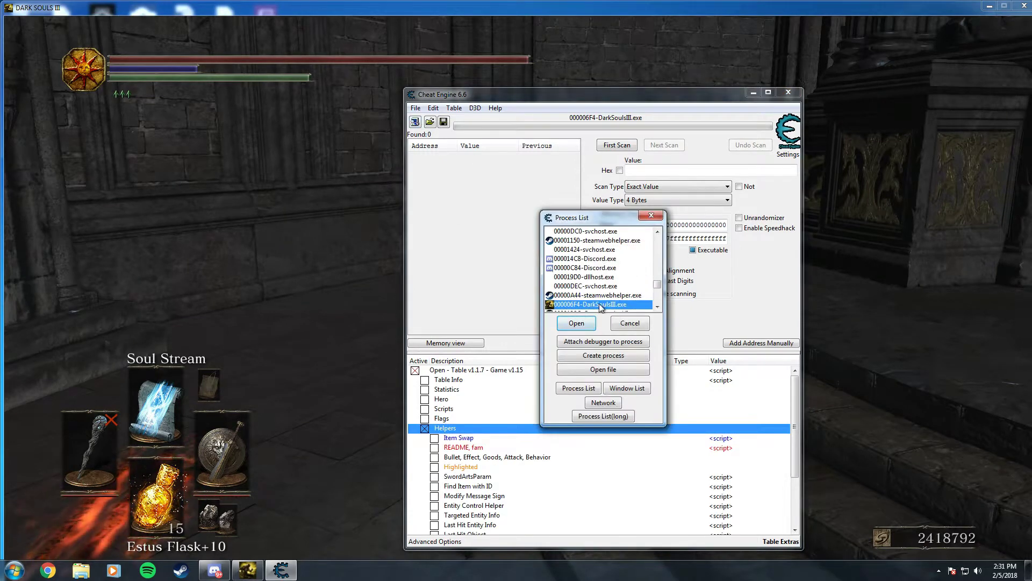
click(649, 217)
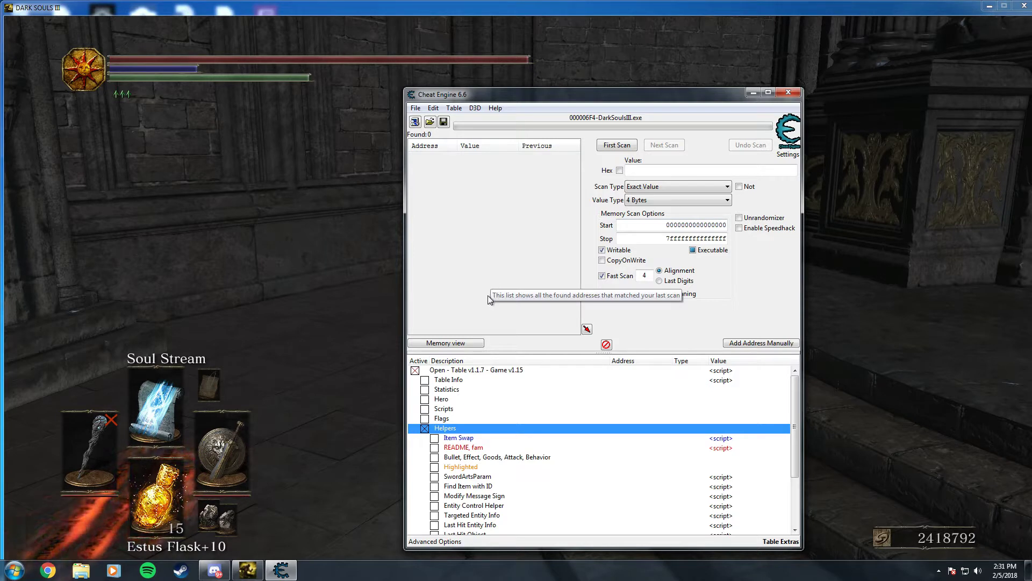
scroll(483, 404, down, 1)
scroll(483, 405, up, 1)
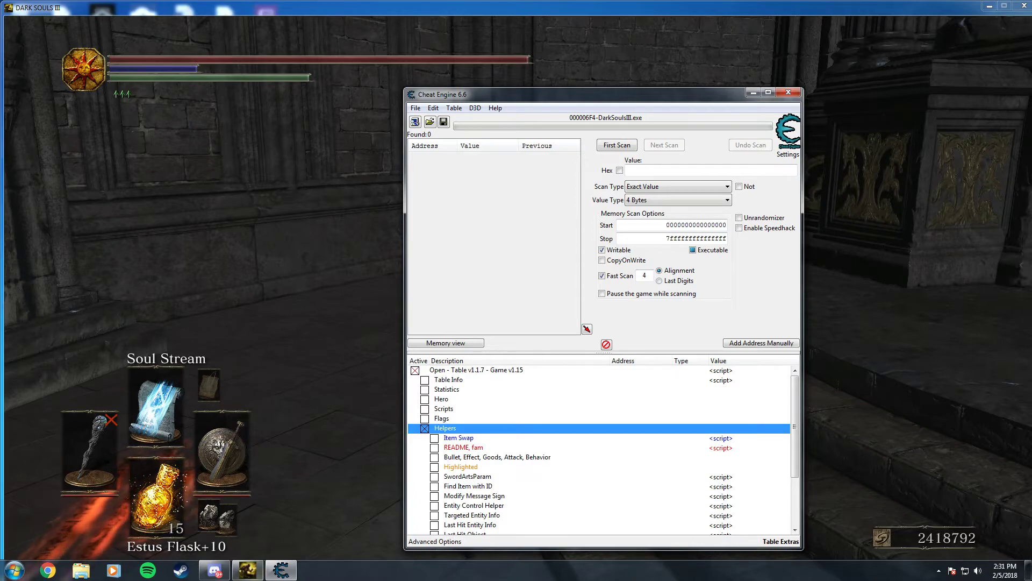
- Switch to Dark Souls III and cast the Soul Stream spell with its original animation
click(248, 570)
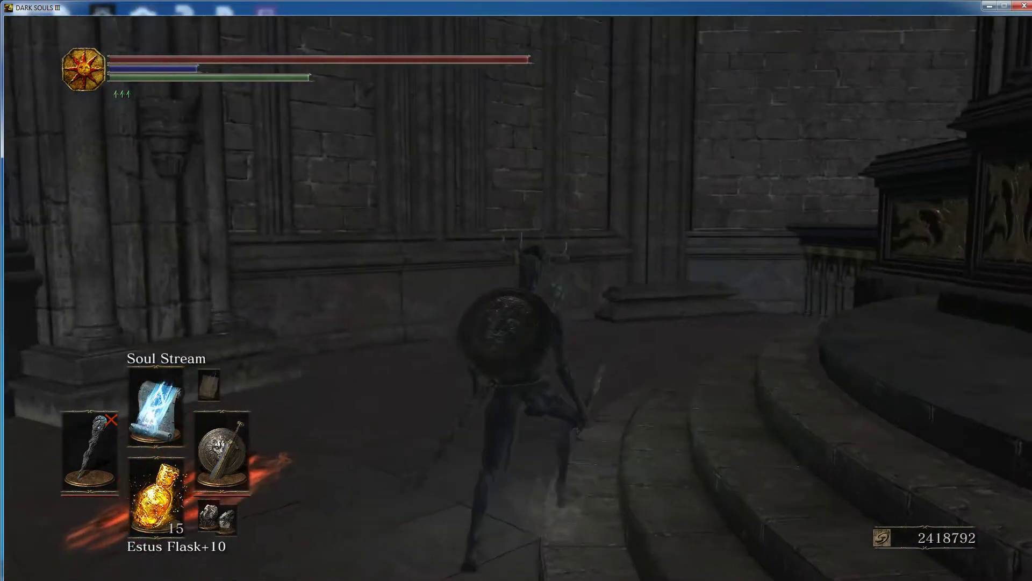
right_click(516, 290)
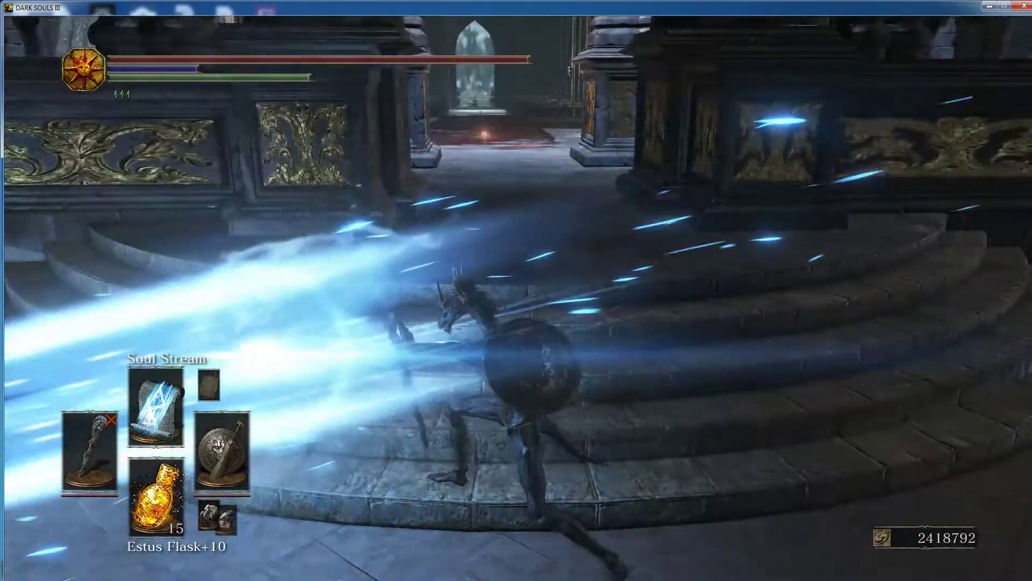
- Switch to Cheat Engine, expand the Highlighted group under Helpers, and activate the Last Spell Highlighted script
key(alt+Tab)
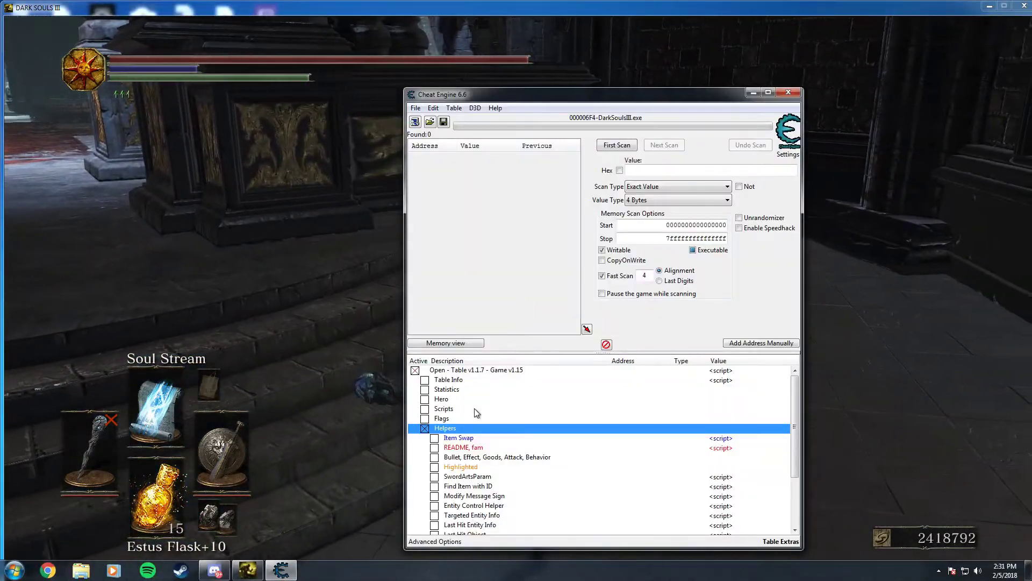
click(434, 467)
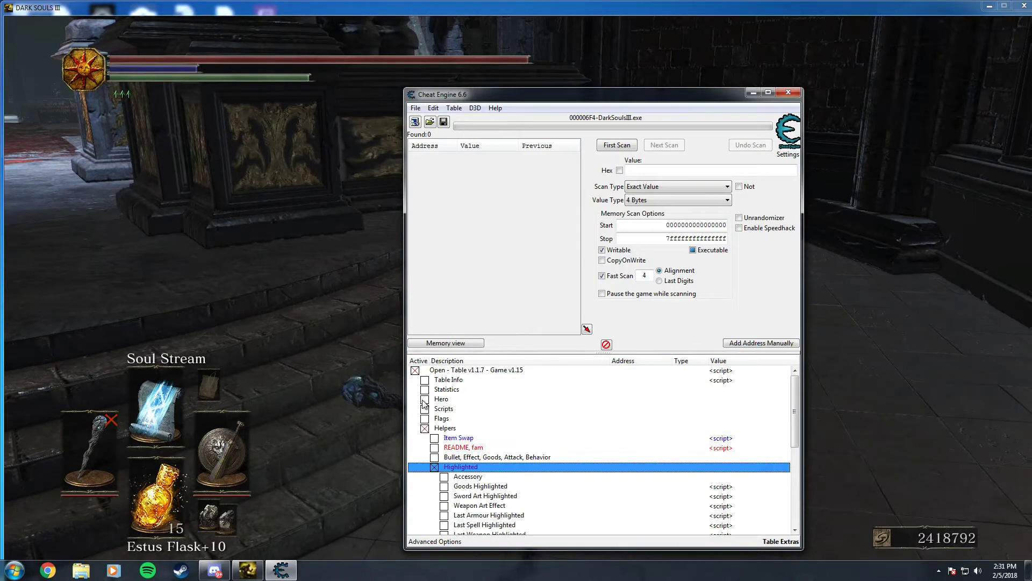
click(417, 372)
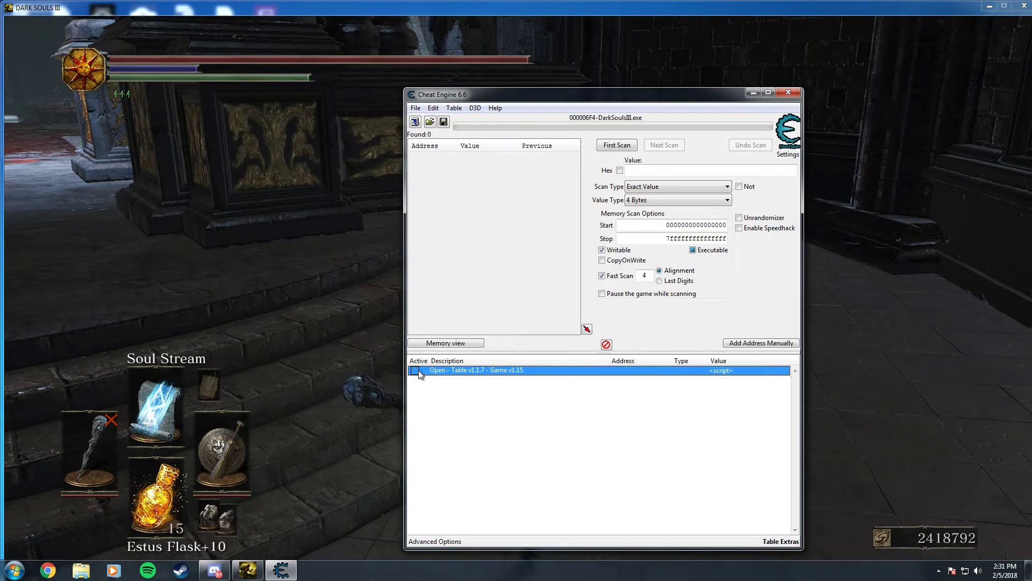
click(415, 371)
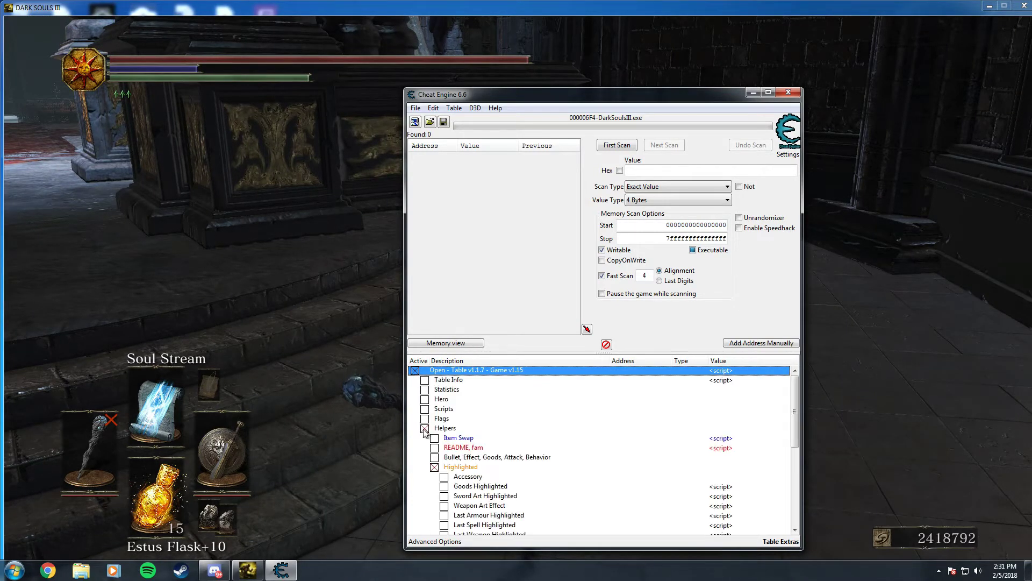
scroll(436, 466, down, 2)
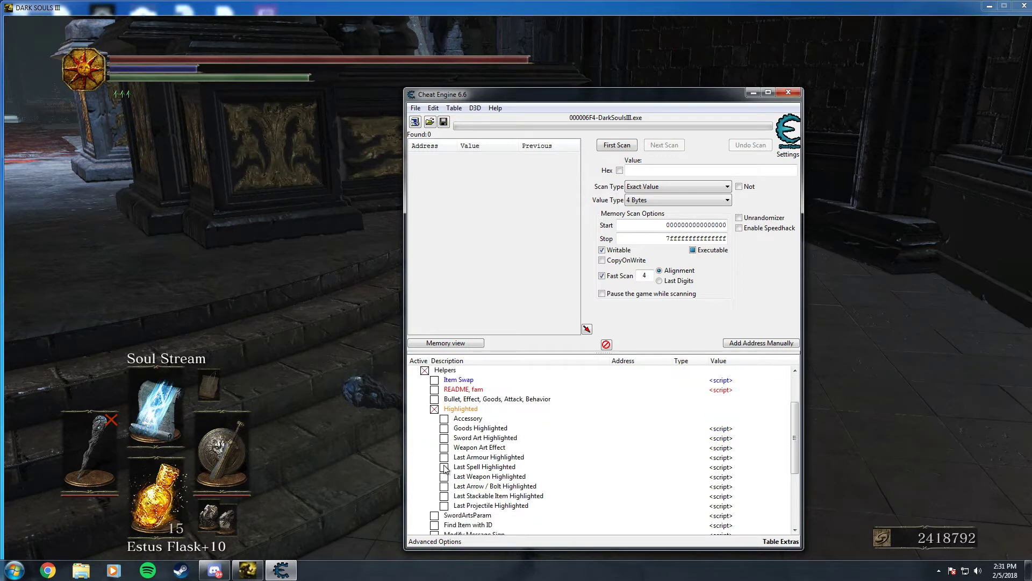
click(444, 468)
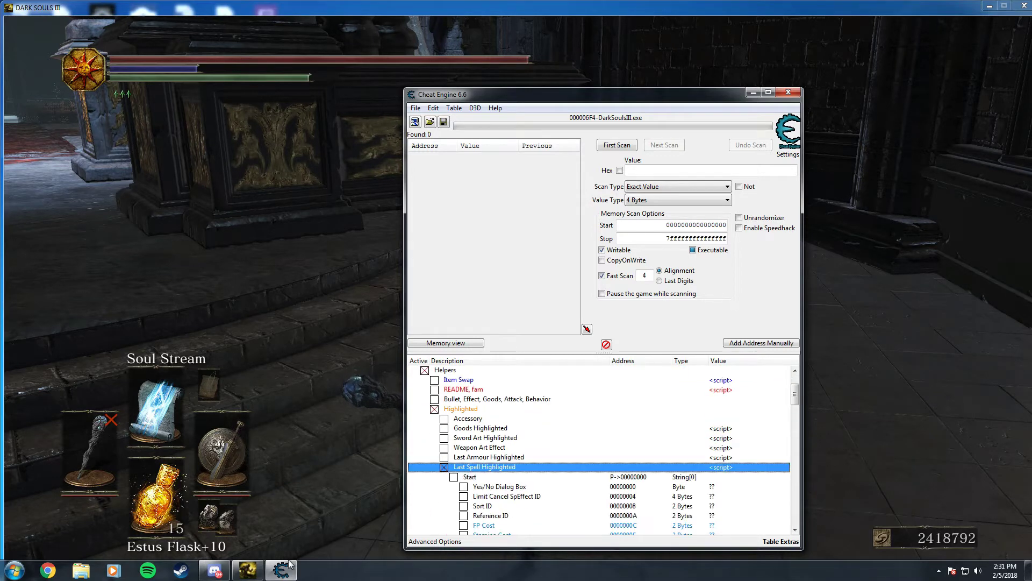
- Switch to Dark Souls III, cast Soul Stream to load its data into the script, and return to Cheat Engine
click(247, 570)
key(alt+Tab)
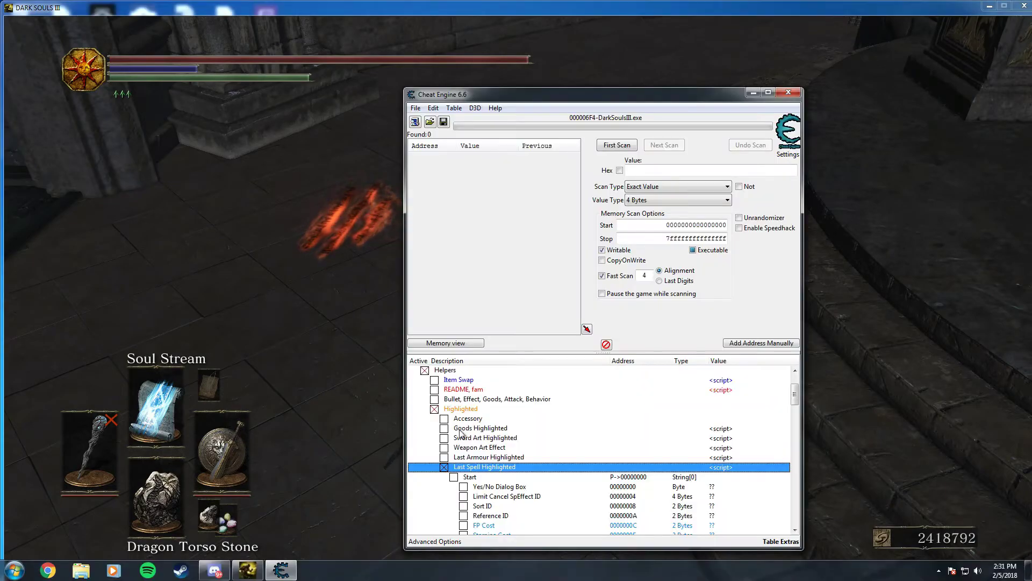
key(alt+Tab)
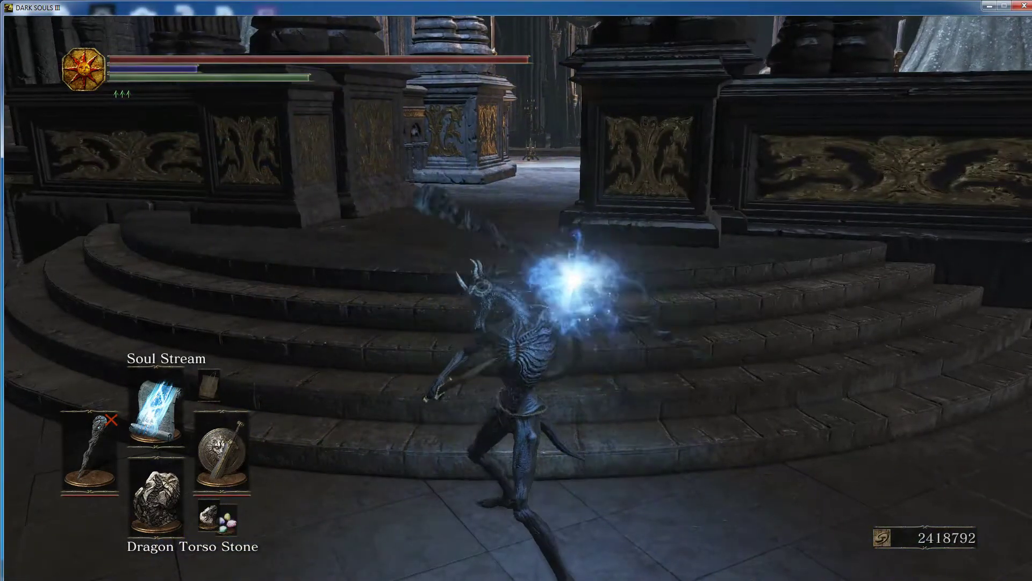
key(w)
key(alt+Tab)
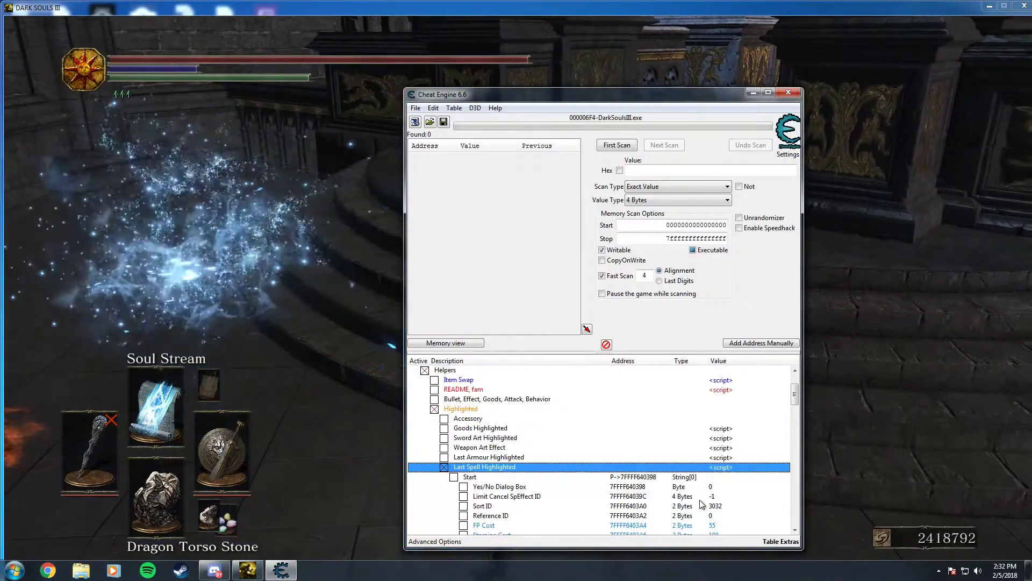
- Examine the spell parameters listed under Last Spell Highlighted, from Yes/No Dialog Box through the Vow Type entries
click(538, 487)
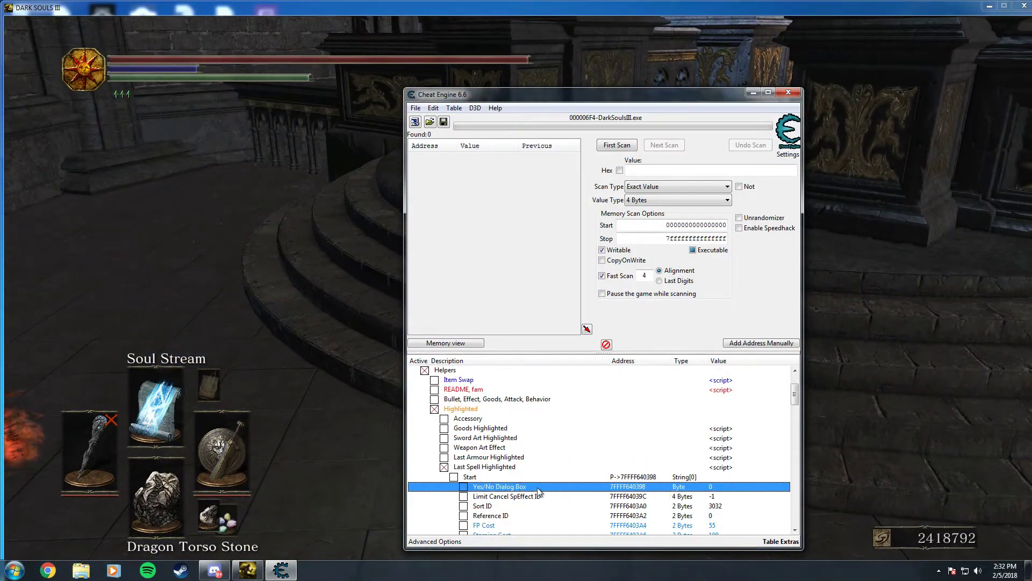
scroll(538, 488, down, 2)
scroll(539, 487, down, 4)
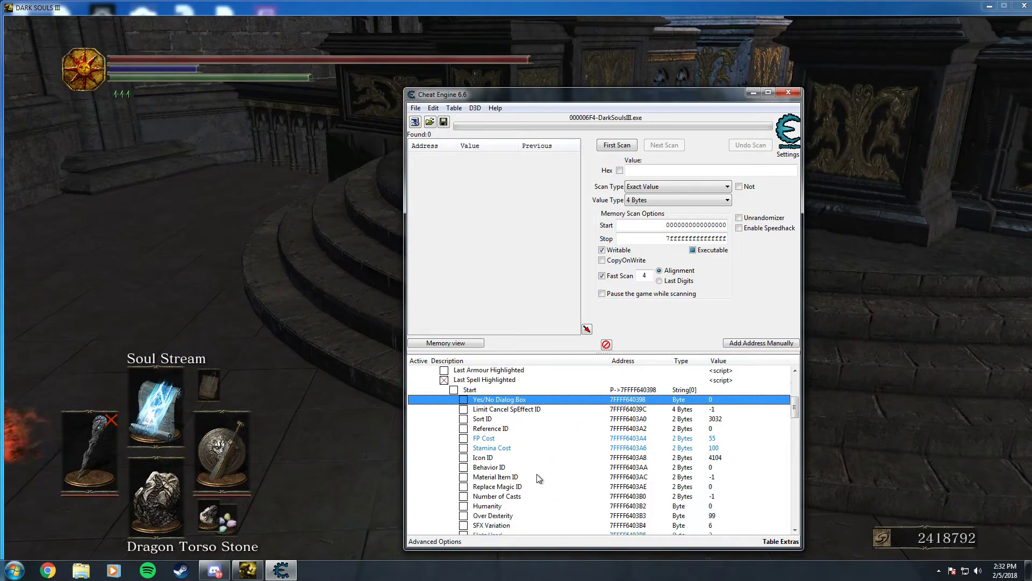
scroll(539, 472, down, 3)
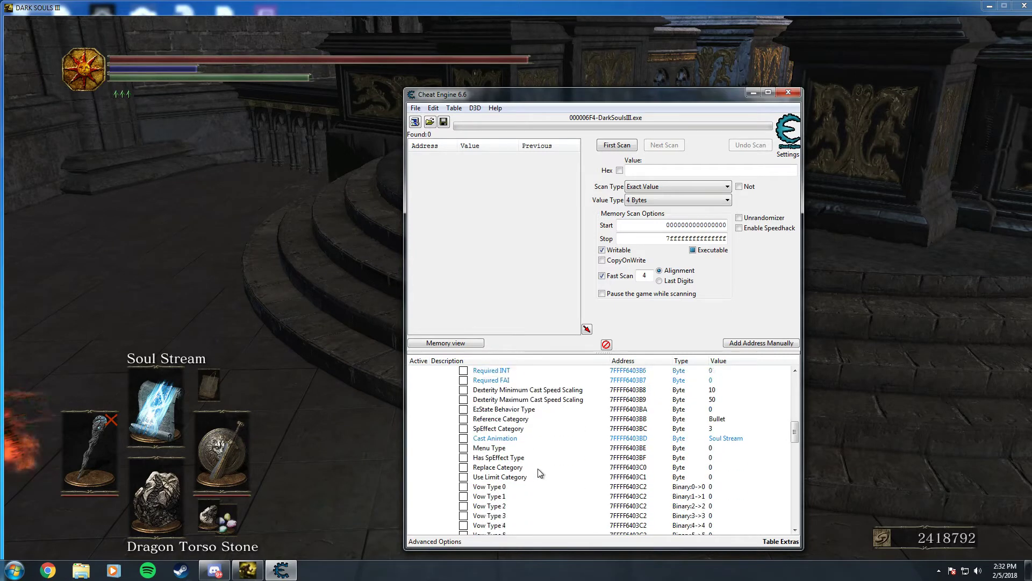
scroll(539, 472, up, 6)
scroll(540, 472, up, 2)
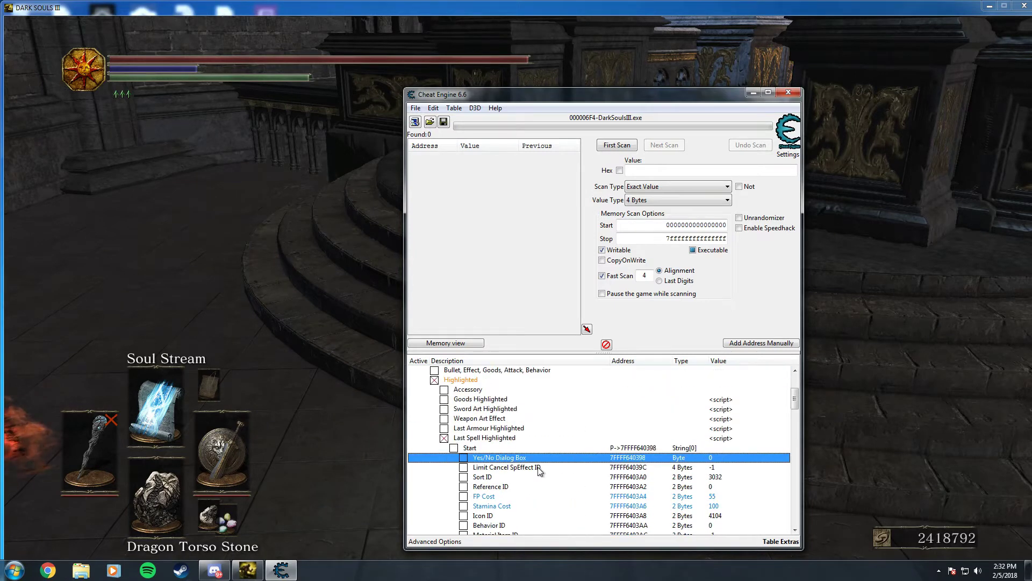
scroll(539, 471, down, 3)
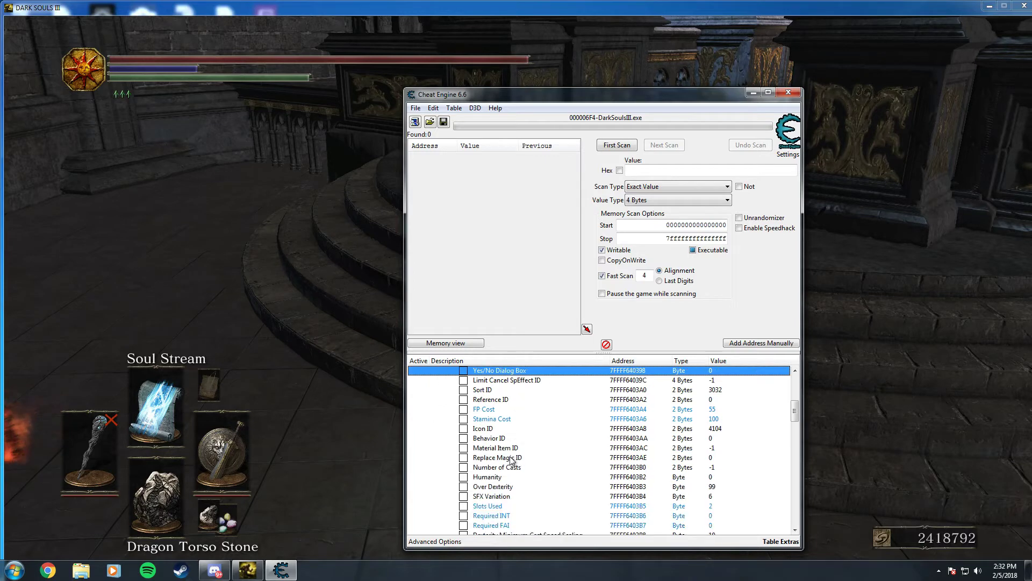
scroll(500, 421, up, 2)
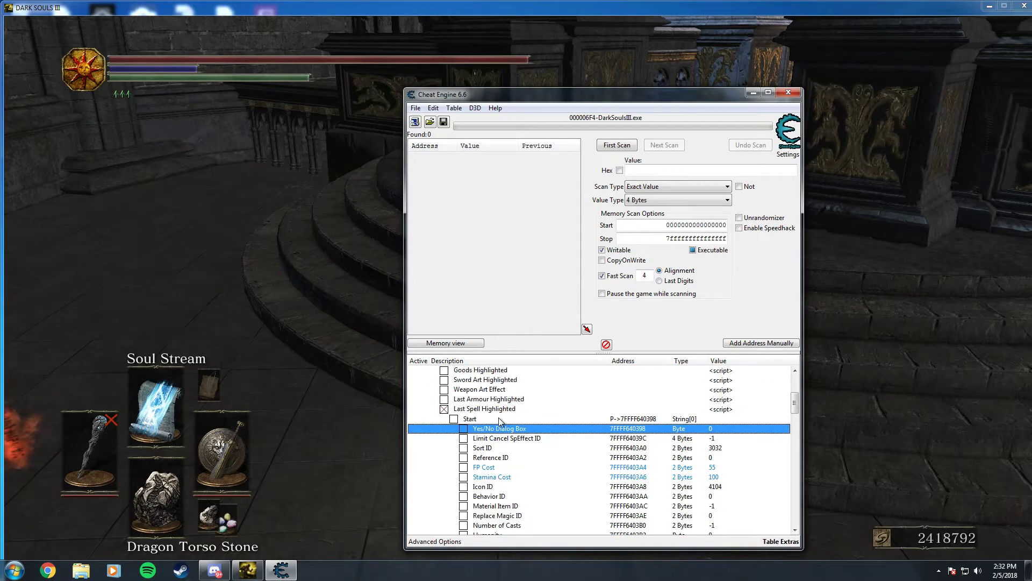
scroll(484, 418, down, 6)
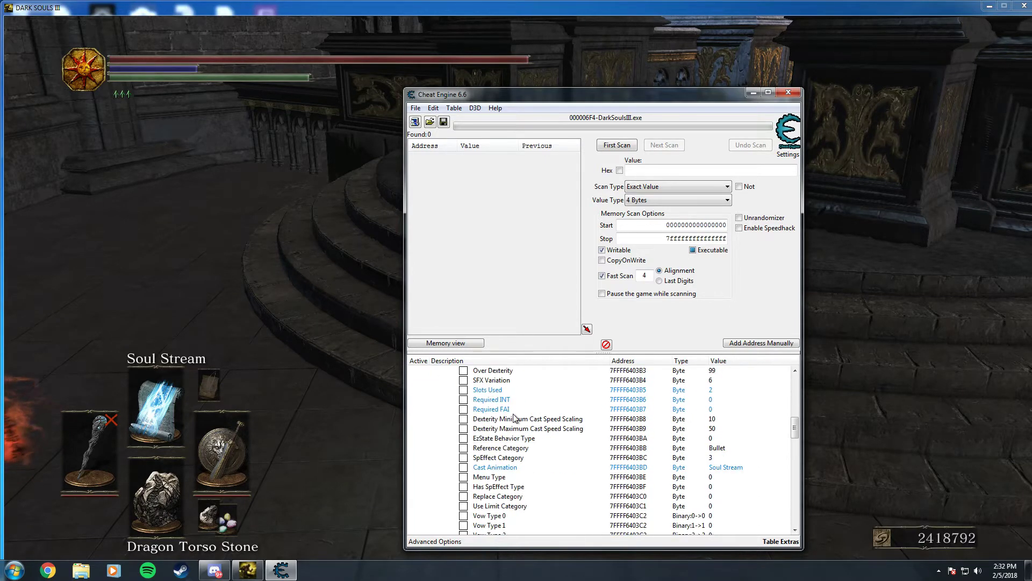
- Set the spell's Cast Animation value to Divine Pillars of Light
double_click(722, 468)
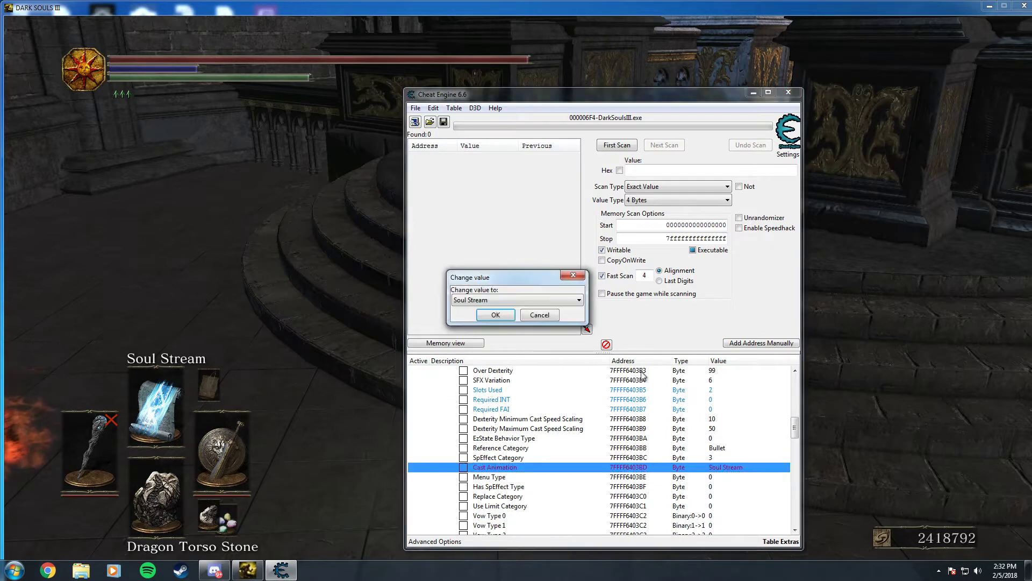
click(580, 301)
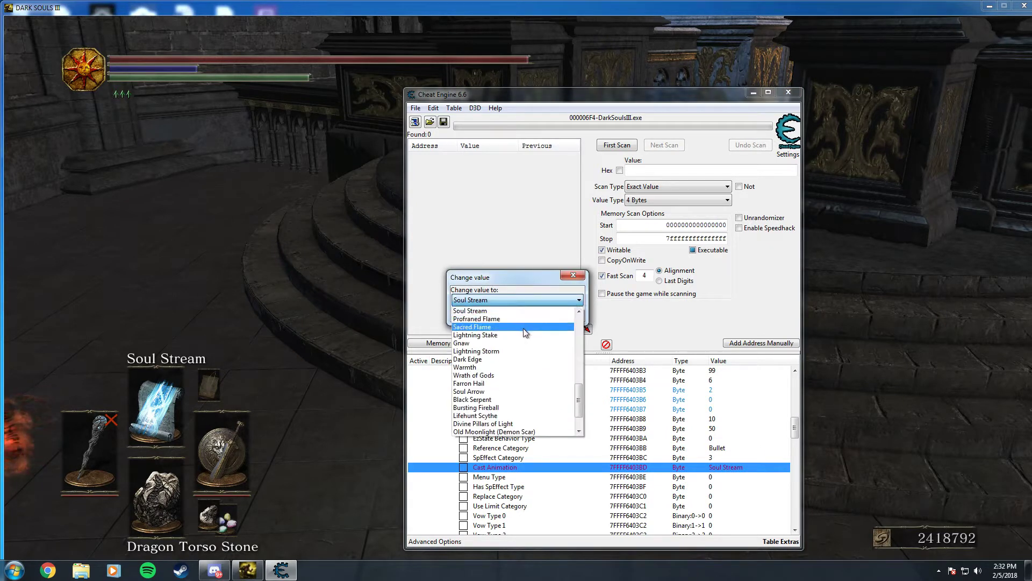
scroll(517, 331, down, 3)
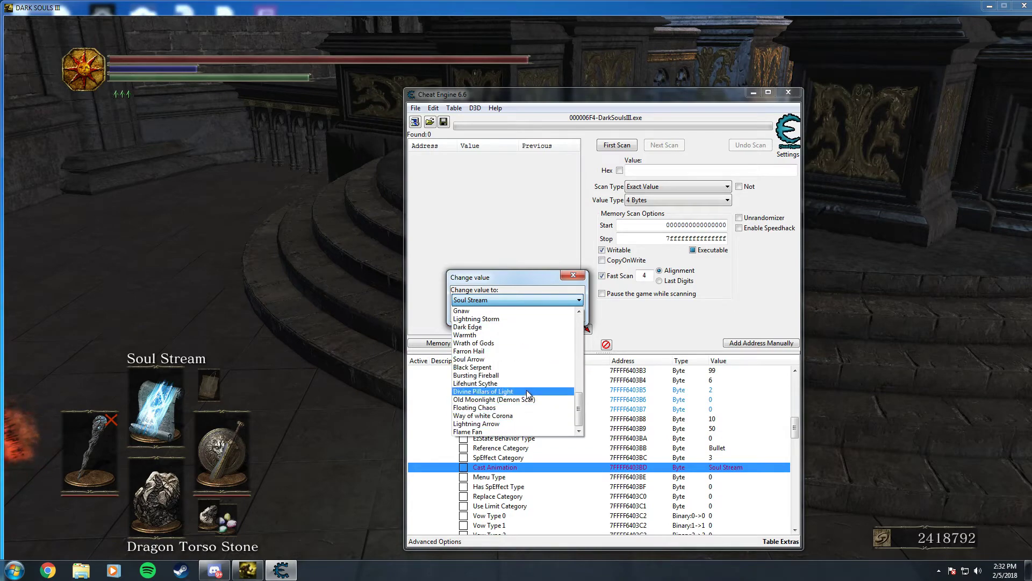
click(512, 391)
click(509, 320)
- Switch to Dark Souls III and cast Soul Stream to test the Divine Pillars of Light animation
click(247, 570)
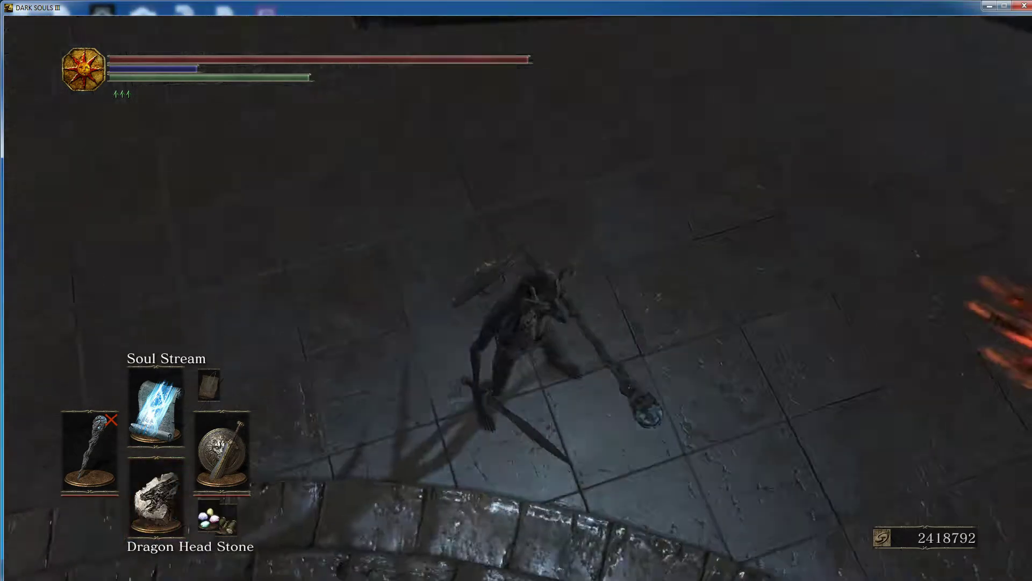
key(w)
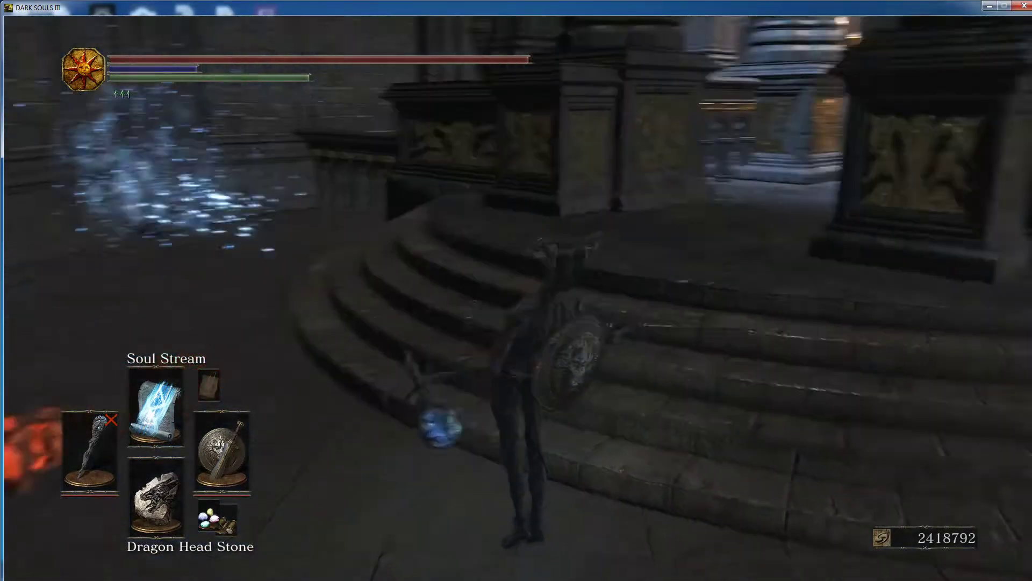
- Switch to Cheat Engine and set Soul Stream's Cast Animation value to Flame Fan
key(alt+Tab)
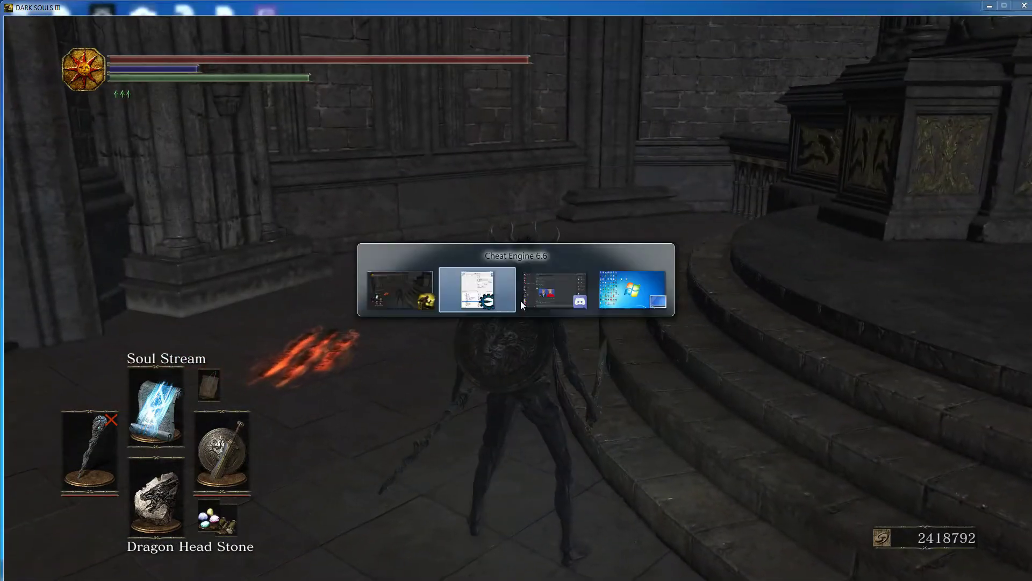
double_click(740, 468)
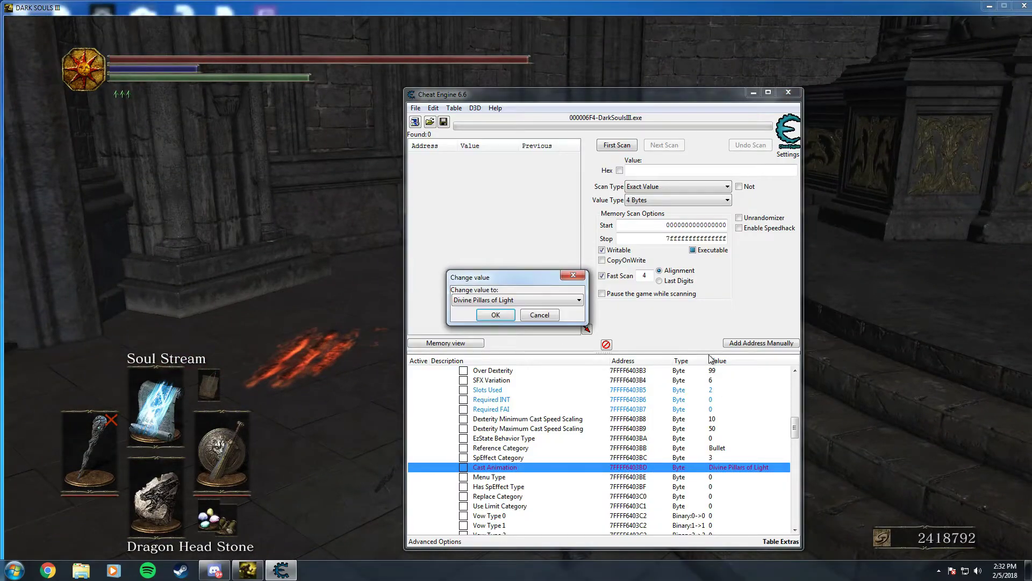
click(580, 300)
click(507, 432)
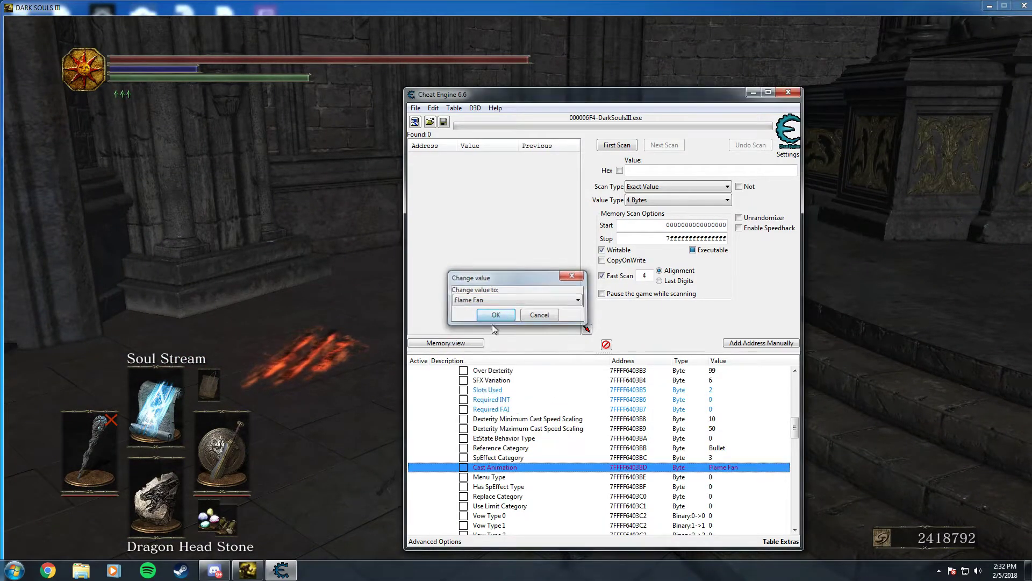
click(492, 324)
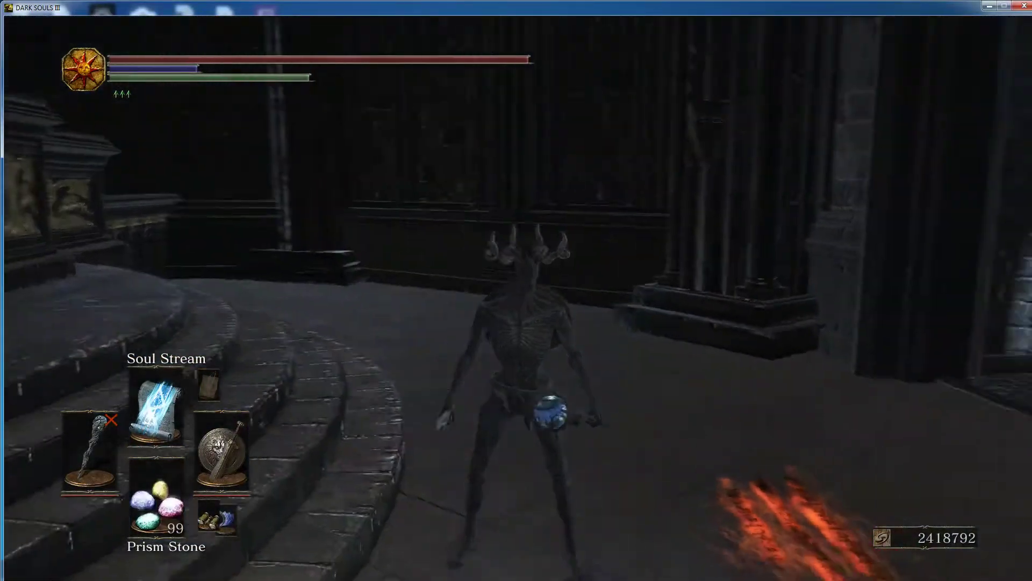
- Return to Cheat Engine from the game and set Soul Stream's Cast Animation value to Farron Dart
key(alt+Tab)
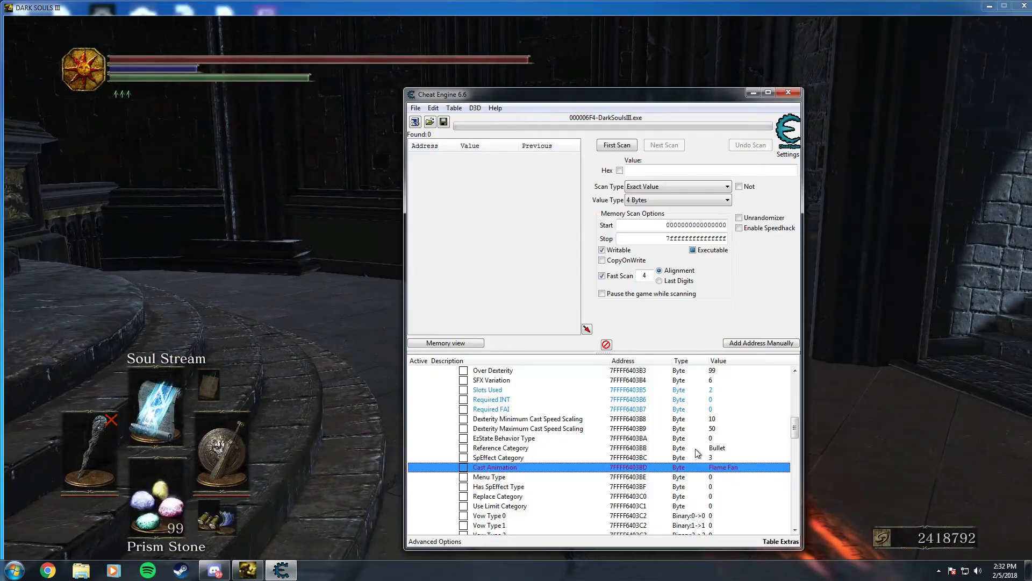
double_click(725, 466)
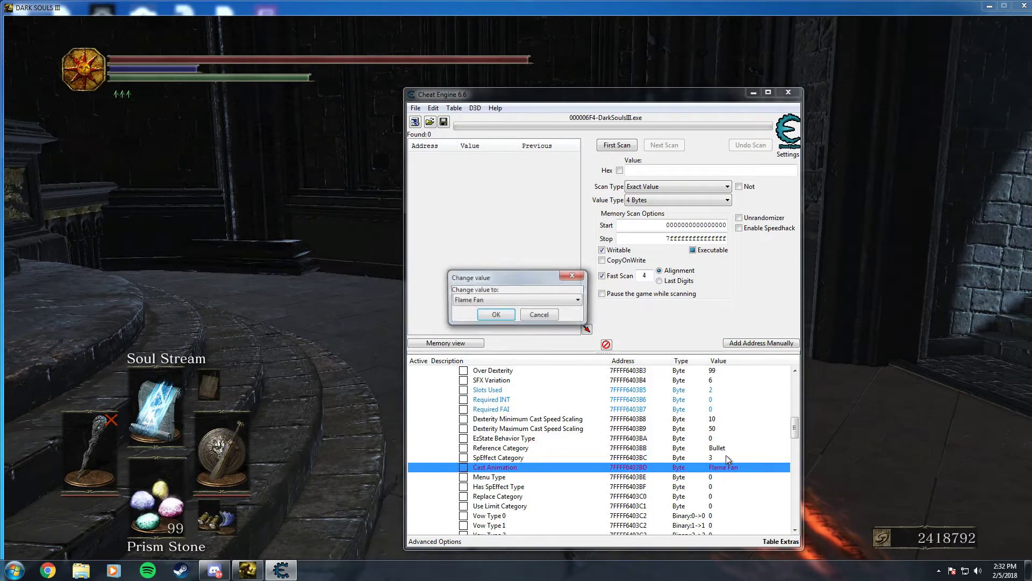
click(578, 300)
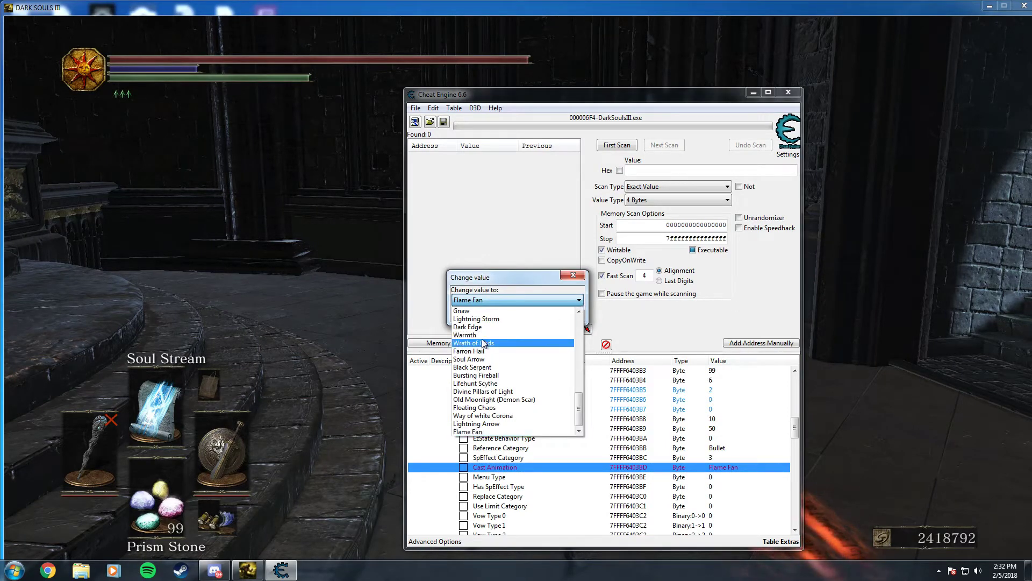
scroll(483, 342, up, 2)
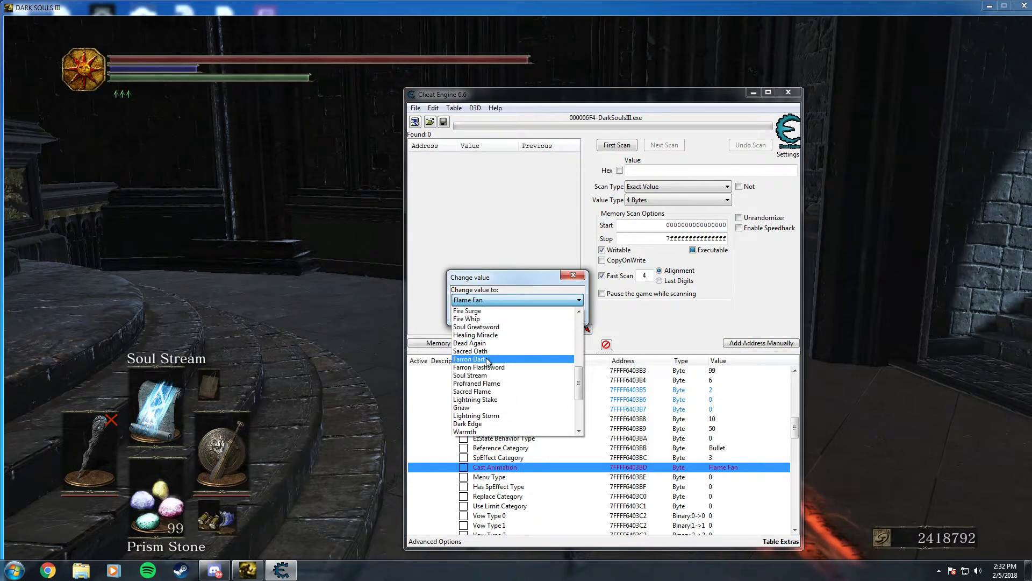
click(487, 360)
click(503, 315)
- Switch to Dark Souls III and cast Soul Stream to test the Farron Dart animation
key(alt+Tab)
key(Up)
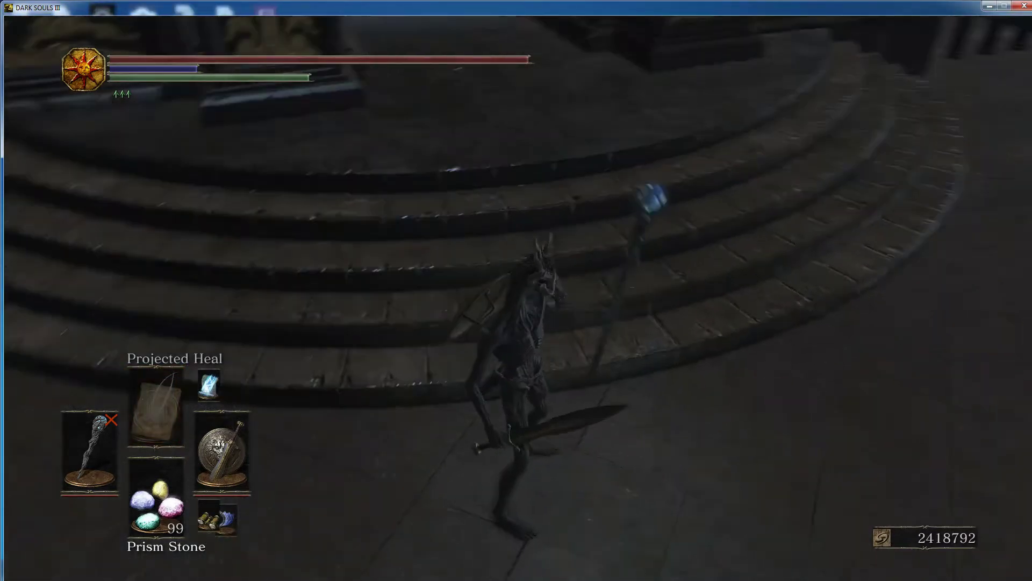
key(q)
key(Up)
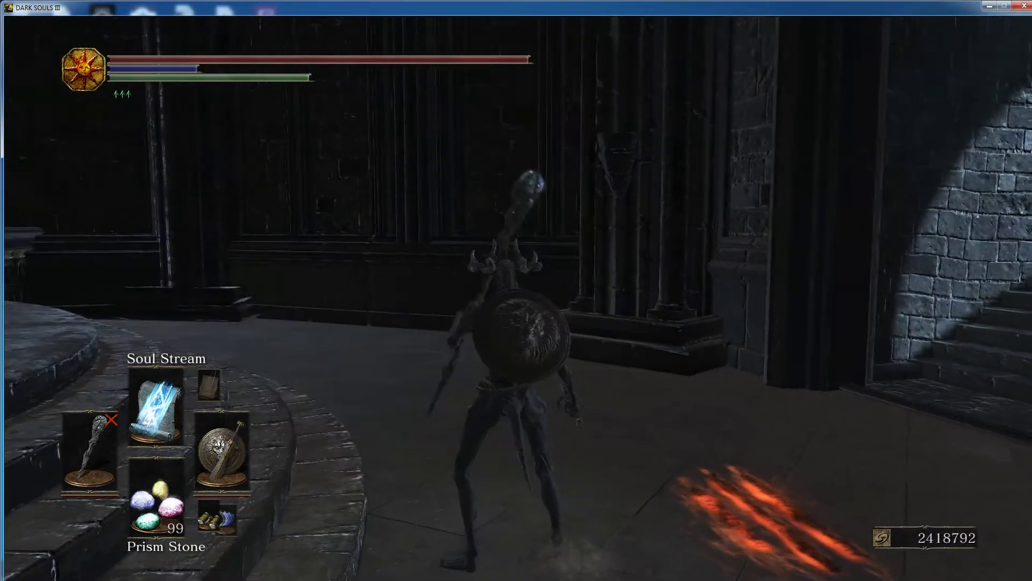
key(h)
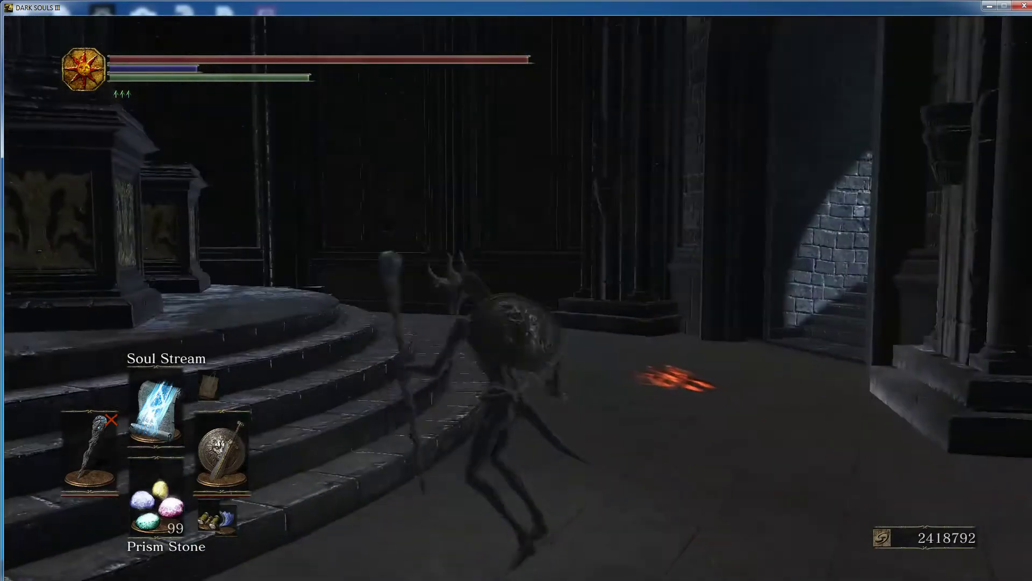
- Check the spell script in Cheat Engine, then equip the chime in Dark Souls III and cast Projected Heal to load its data
key(alt+Tab)
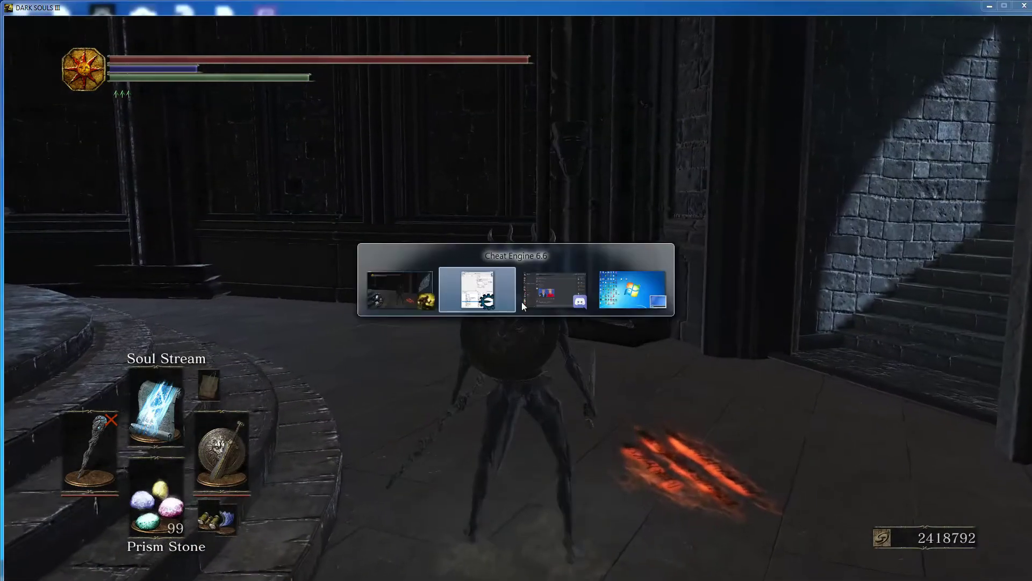
scroll(437, 421, up, 10)
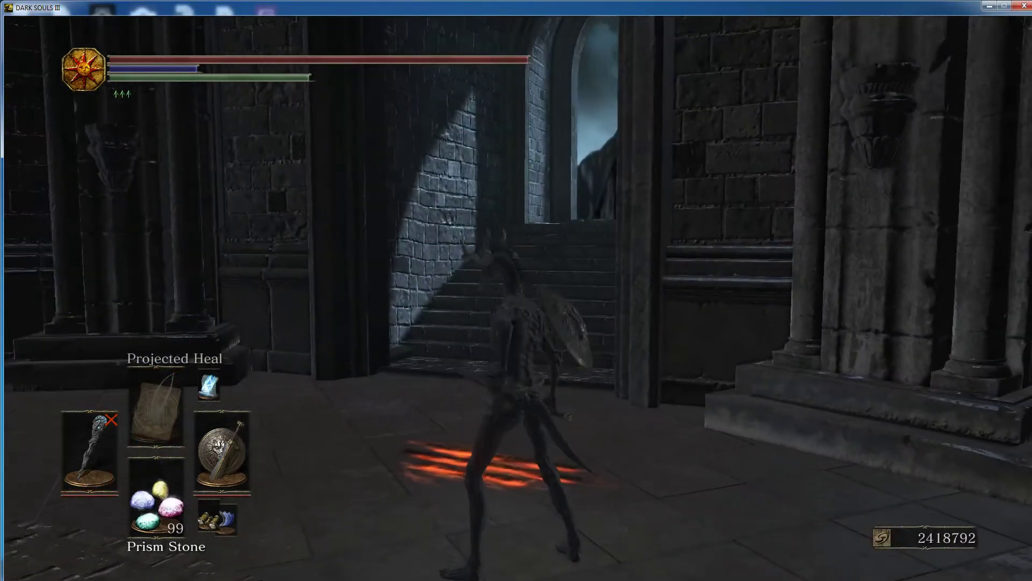
key(Left)
key(Left)
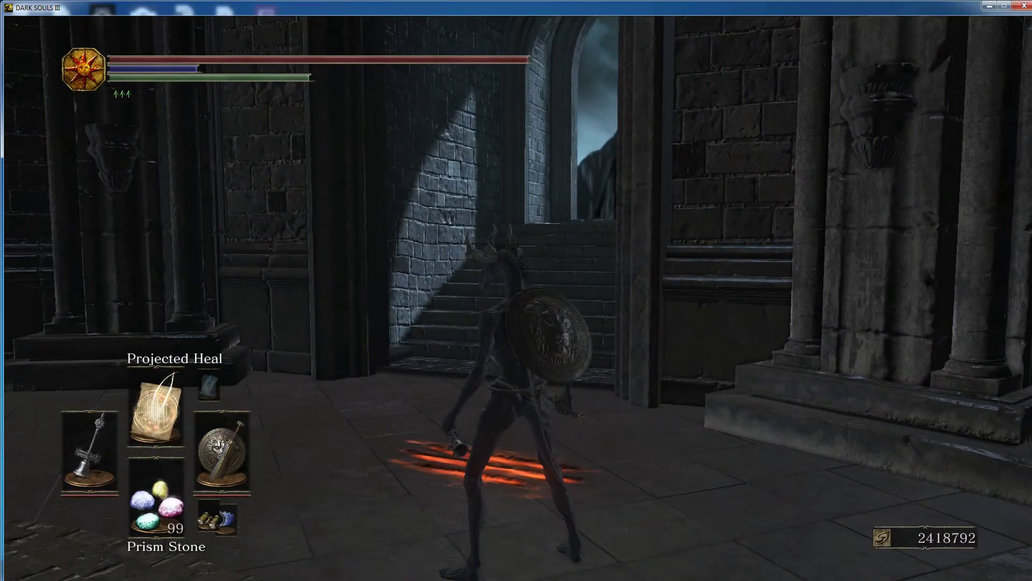
right_click(516, 291)
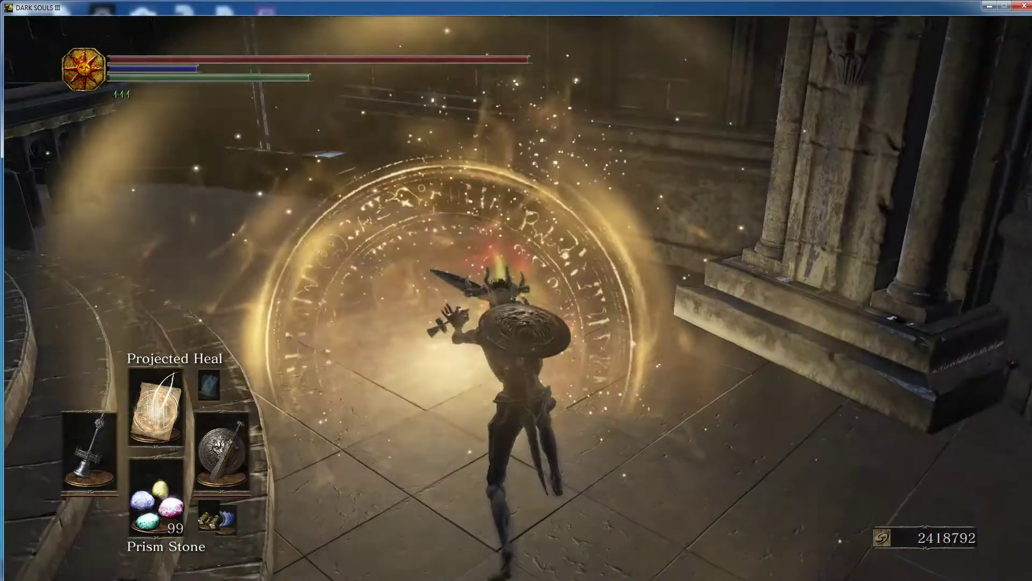
- Set Projected Heal's Cast Animation value to Farron Dart in Cheat Engine and switch to Dark Souls III to test it
key(alt+Tab)
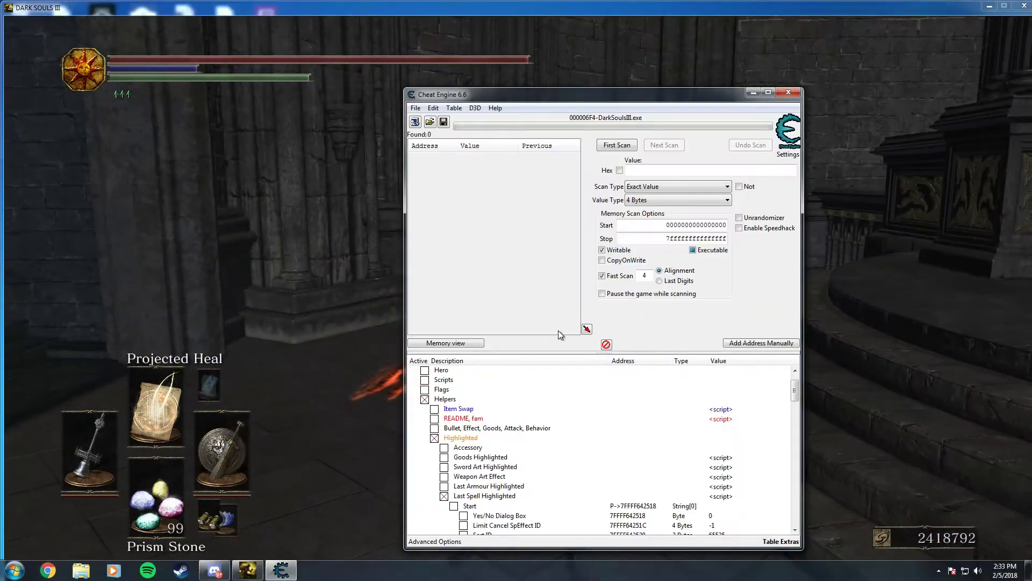
scroll(608, 419, down, 10)
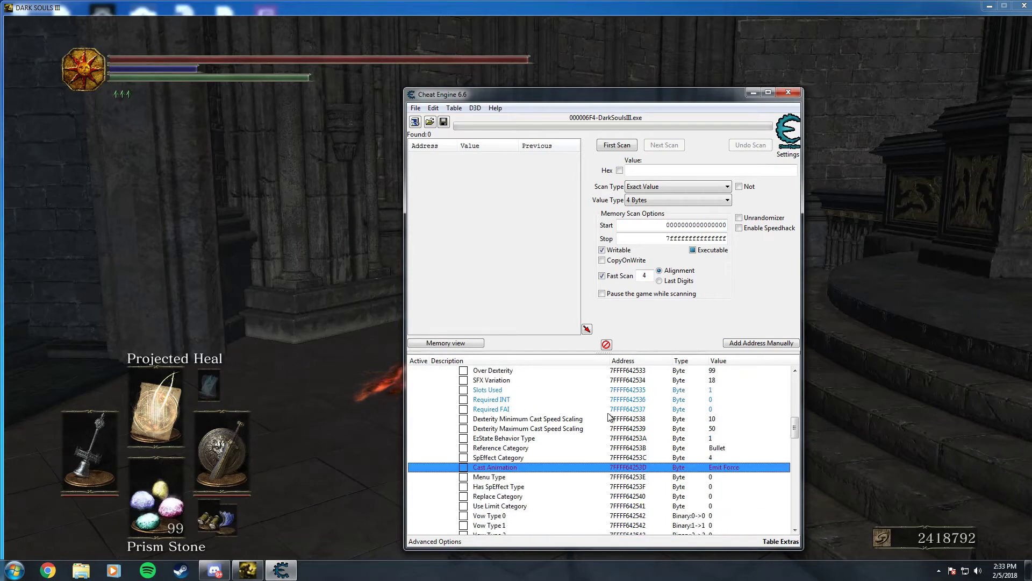
double_click(730, 443)
click(579, 300)
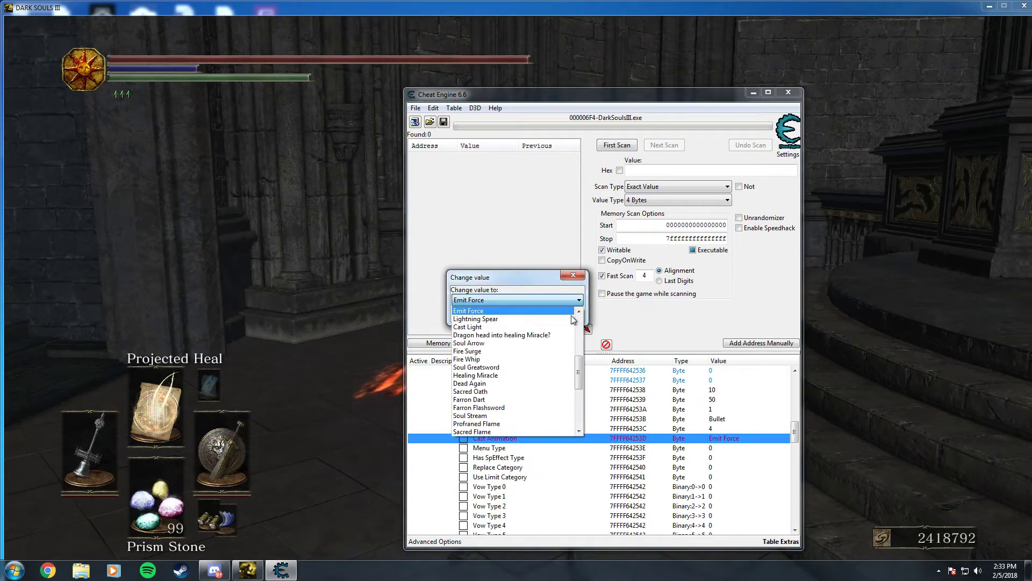
scroll(521, 388, down, 2)
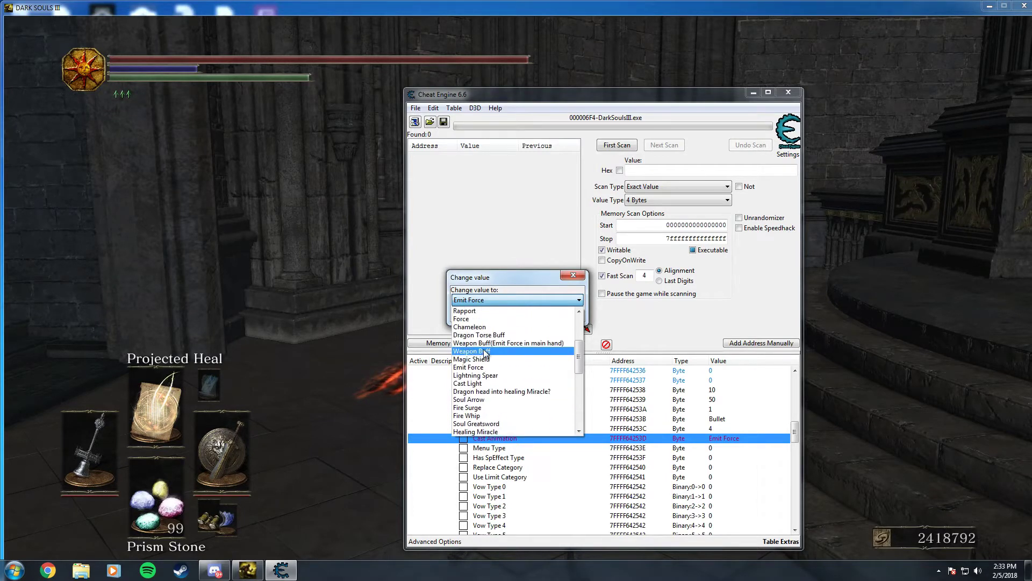
scroll(486, 354, up, 1)
scroll(484, 334, up, 2)
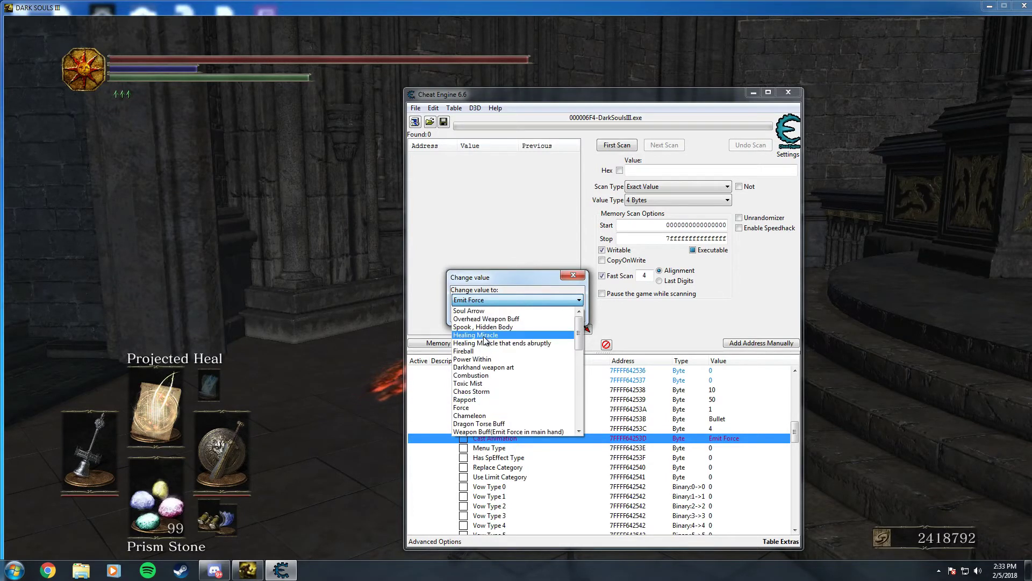
scroll(494, 409, down, 1)
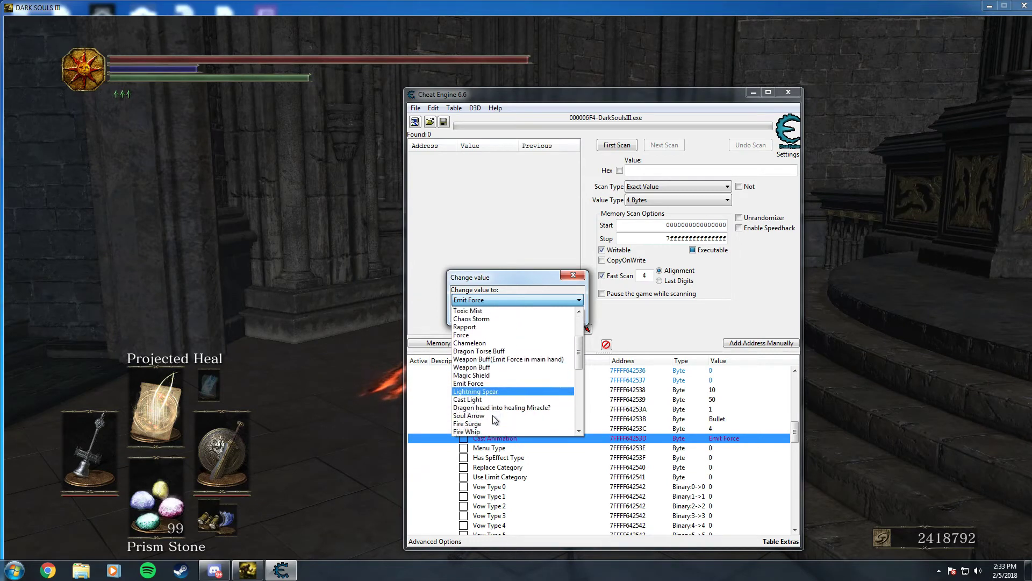
scroll(495, 419, down, 2)
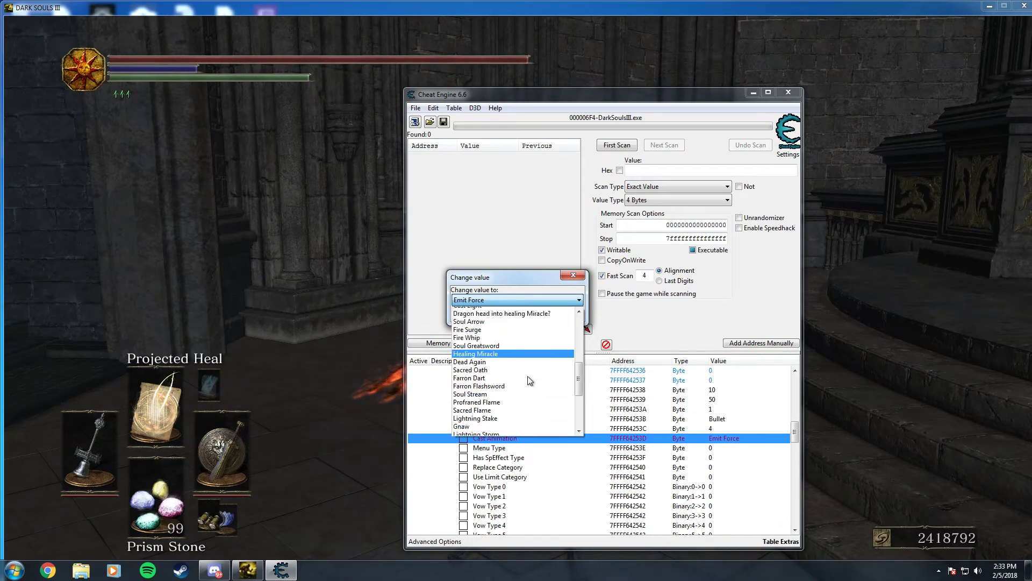
click(511, 377)
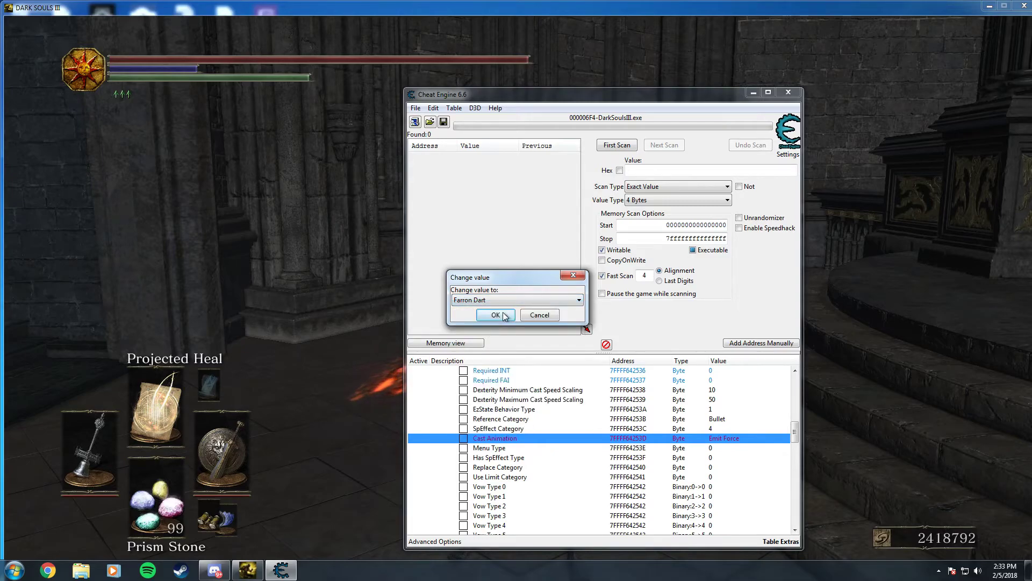
click(503, 315)
key(alt+Tab)
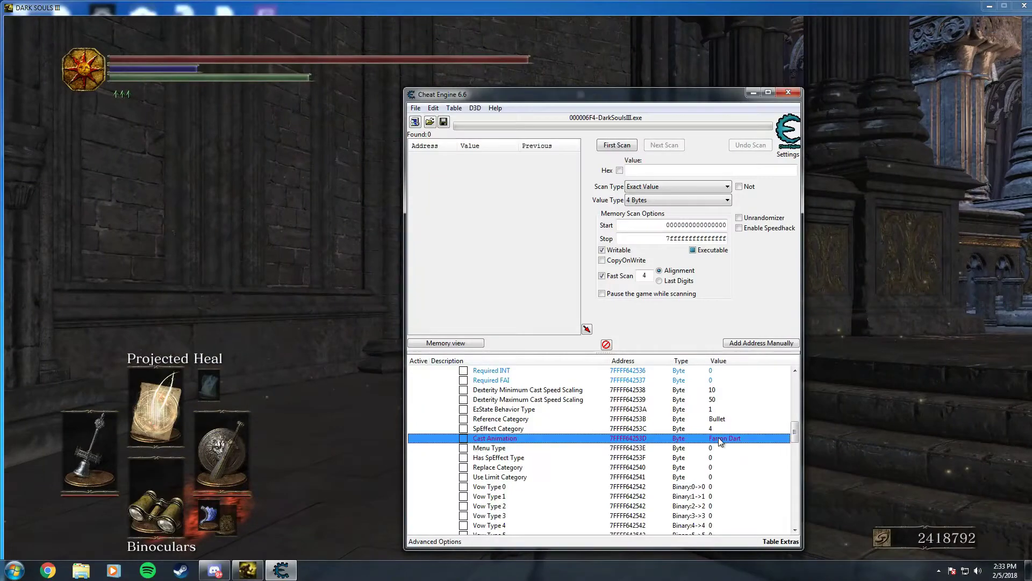
- Set Projected Heal's Cast Animation value to Way of white Corona and switch to Dark Souls III to test it
double_click(721, 438)
click(578, 299)
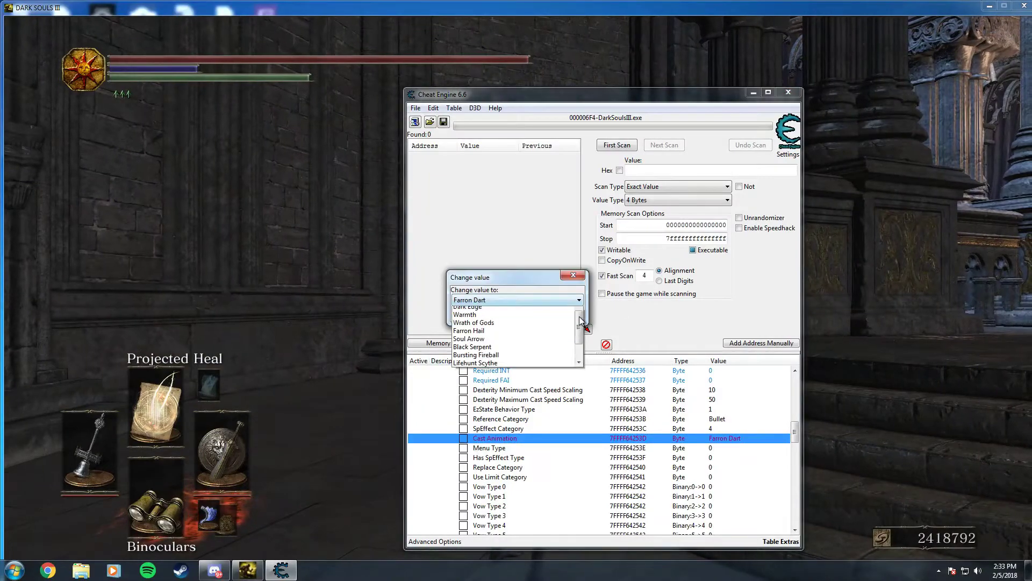
scroll(528, 399, down, 3)
click(515, 415)
key(Return)
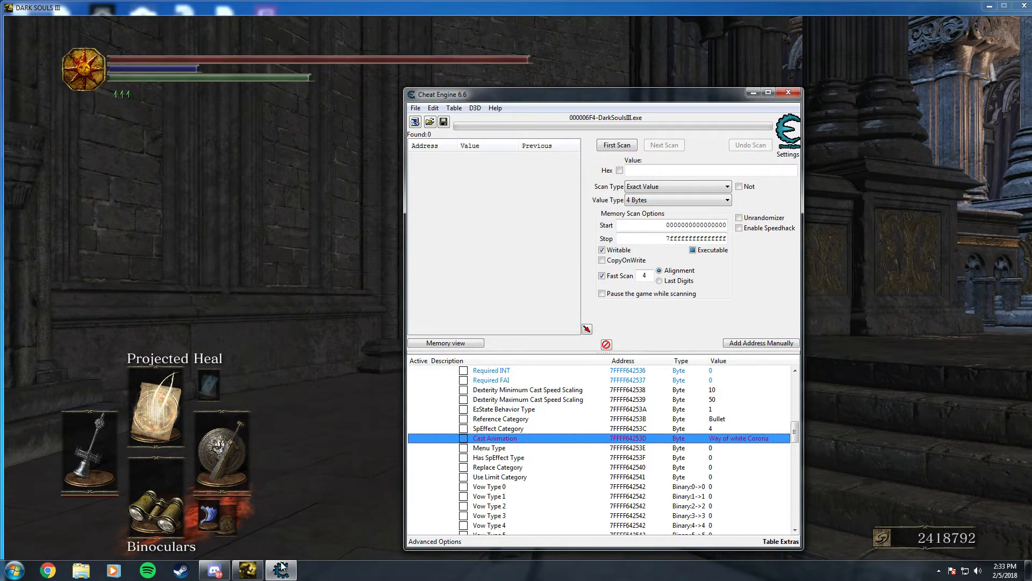
key(alt+Tab)
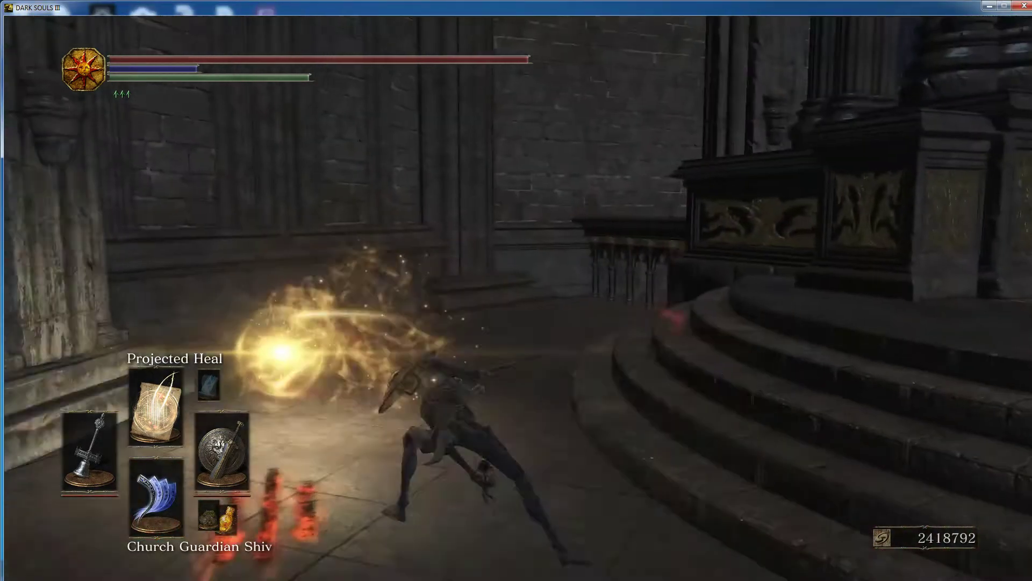
- Return to Cheat Engine and deactivate the Highlighted and Helpers groups to collapse their entries
key(alt+Tab)
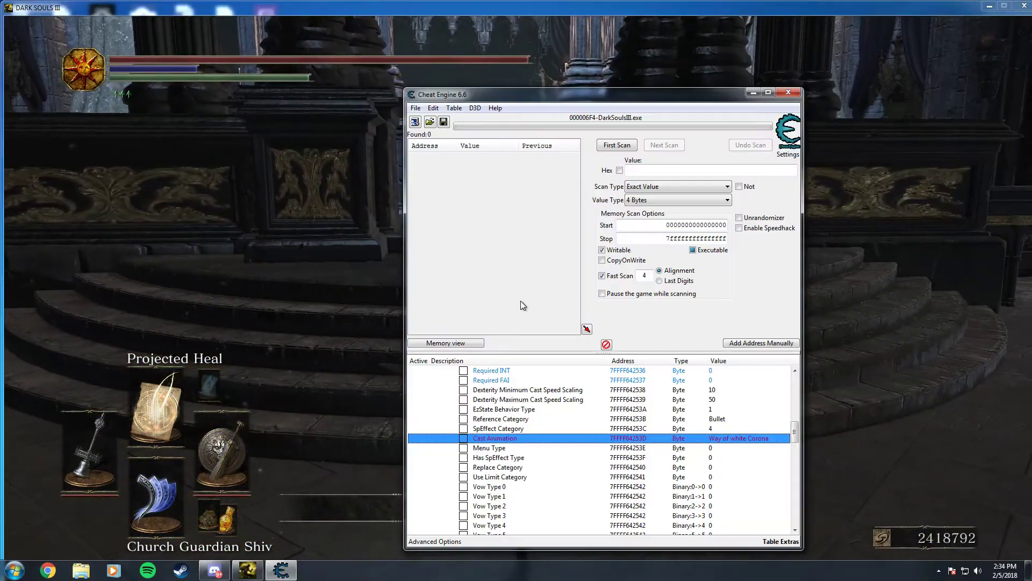
scroll(592, 386, up, 15)
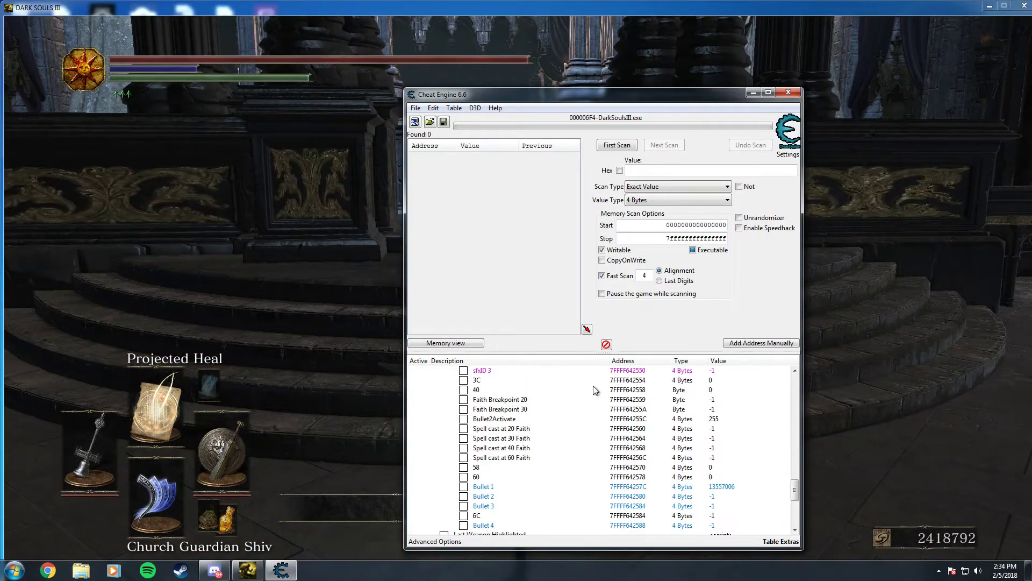
click(434, 438)
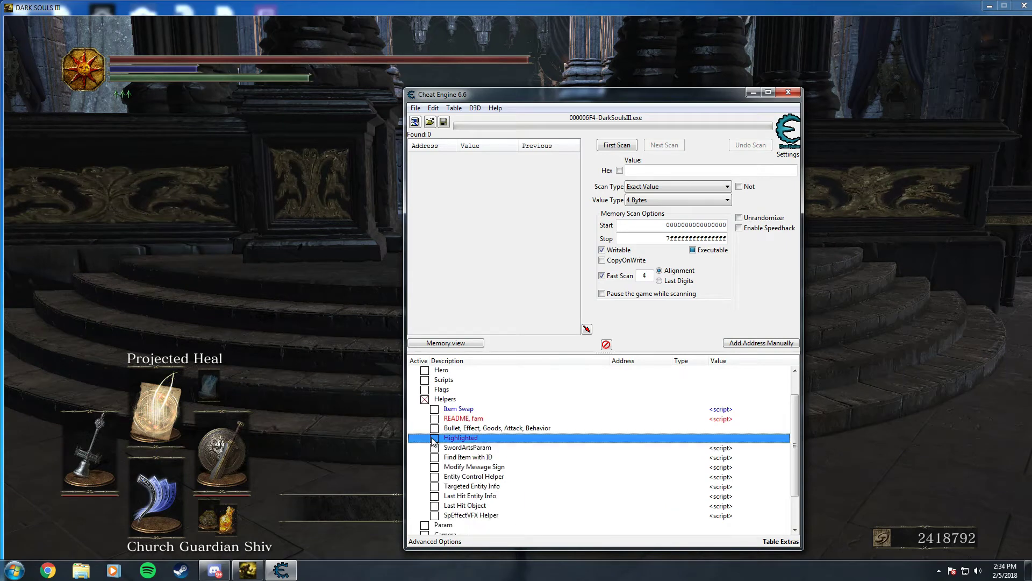
scroll(436, 439, down, 2)
scroll(428, 408, up, 1)
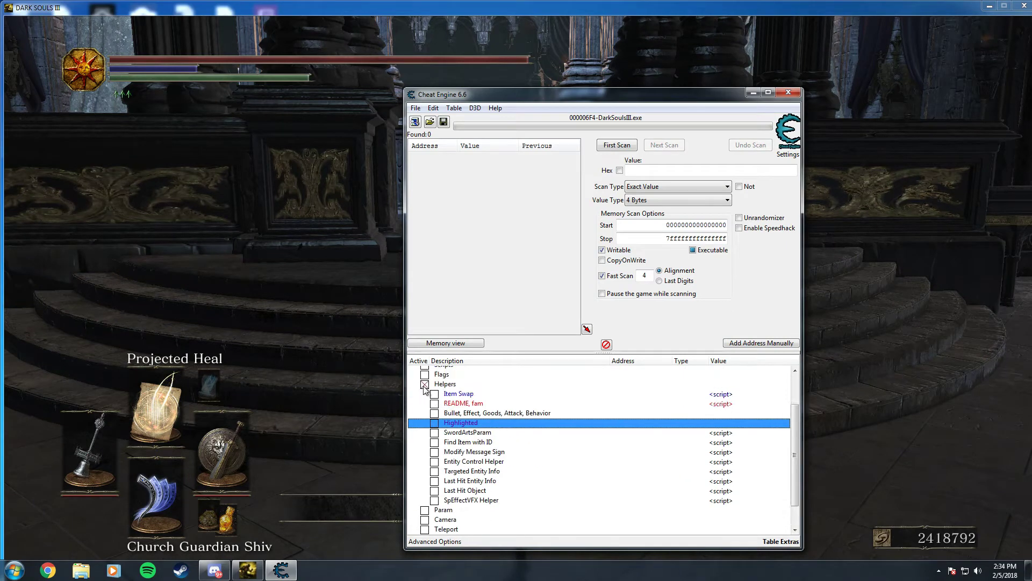
click(425, 385)
- Expand Param and All ID's patch, select the All bullets gives Bonfire & Budding Green Moss on Hit script, and return to Dark Souls III
click(424, 438)
scroll(457, 444, down, 3)
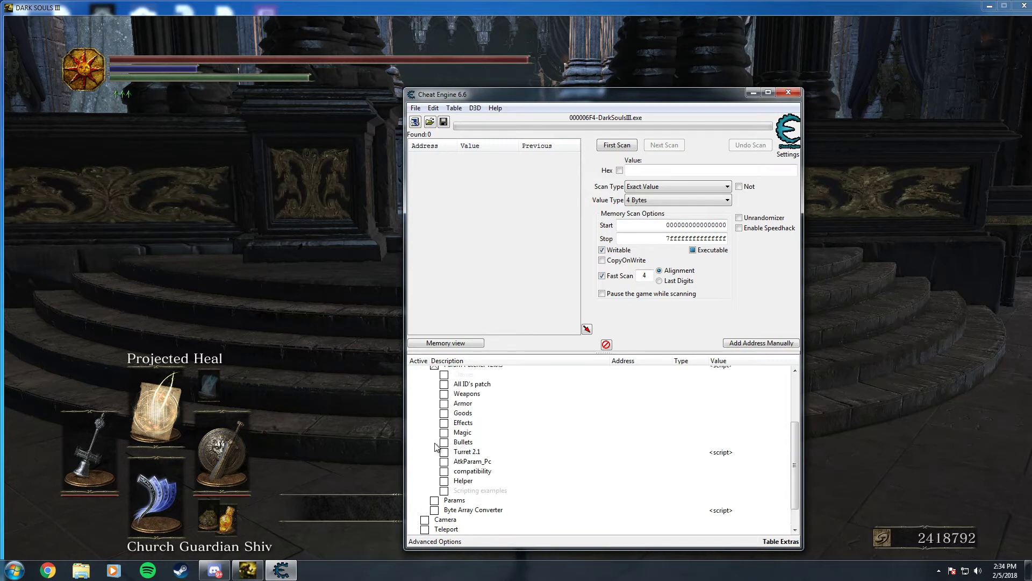
click(444, 385)
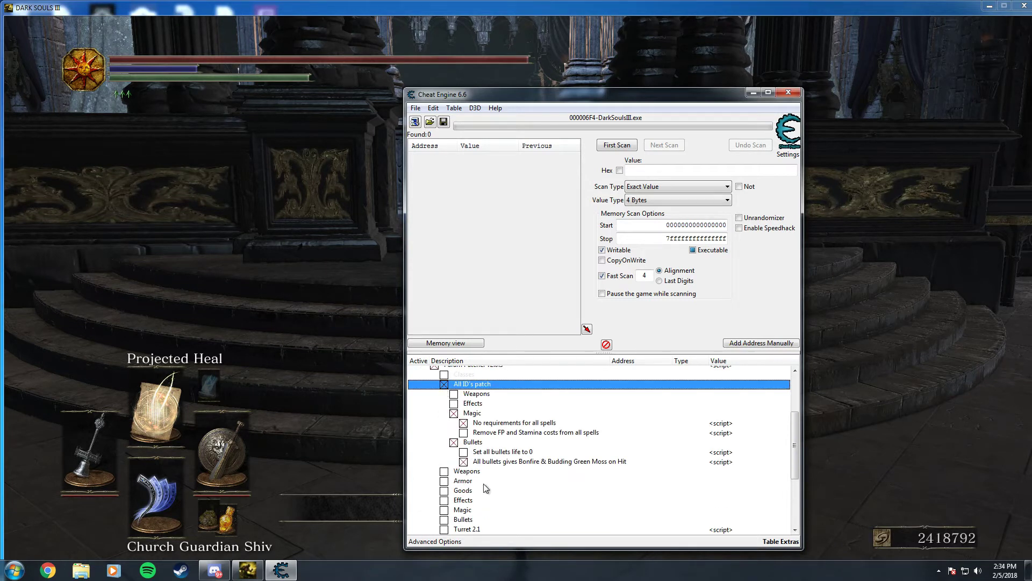
click(492, 462)
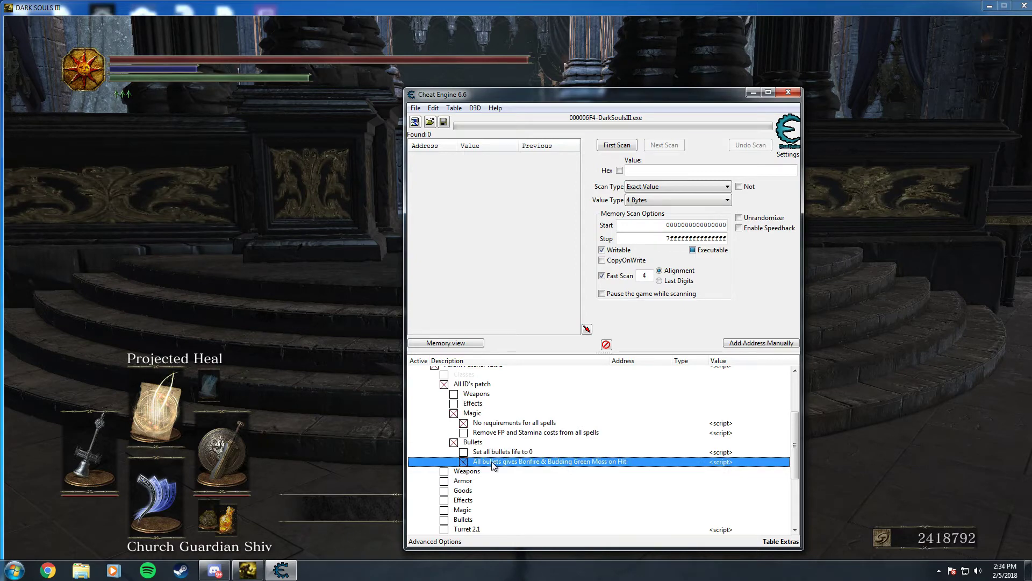
click(247, 570)
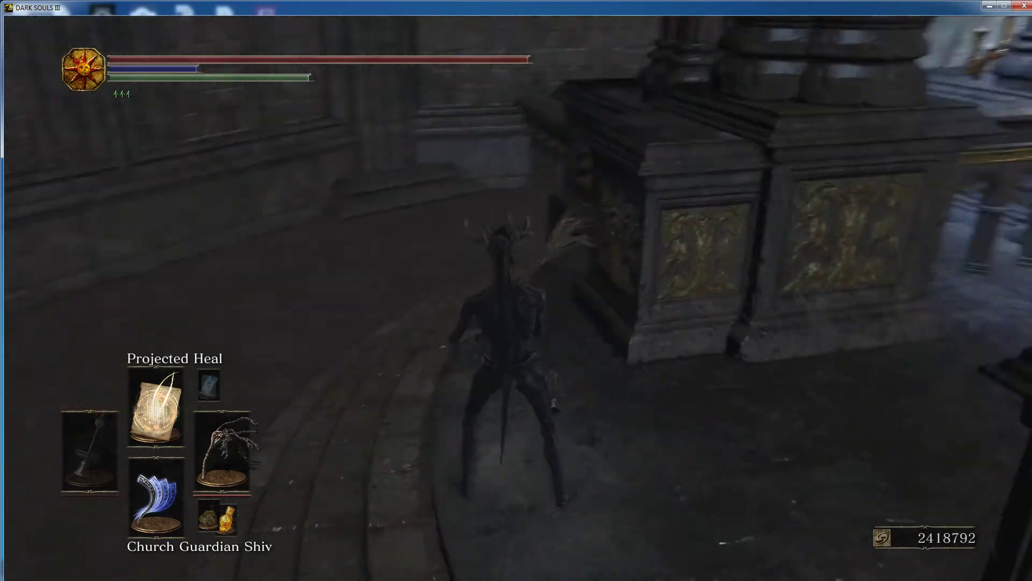
- Switch to Cheat Engine and briefly expand and collapse the table's Hero and Statistics groups
key(alt+Tab)
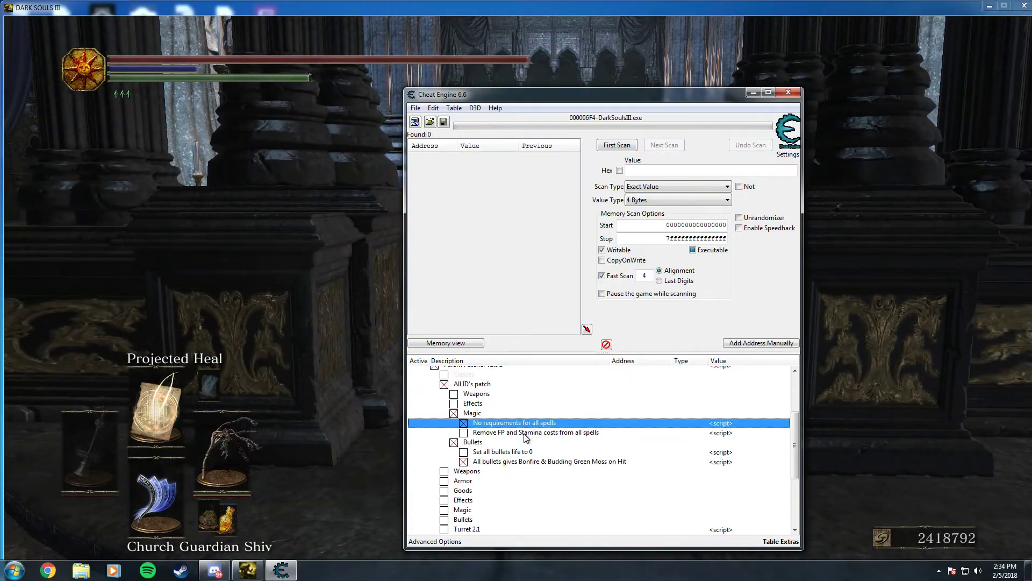
scroll(525, 437, up, 3)
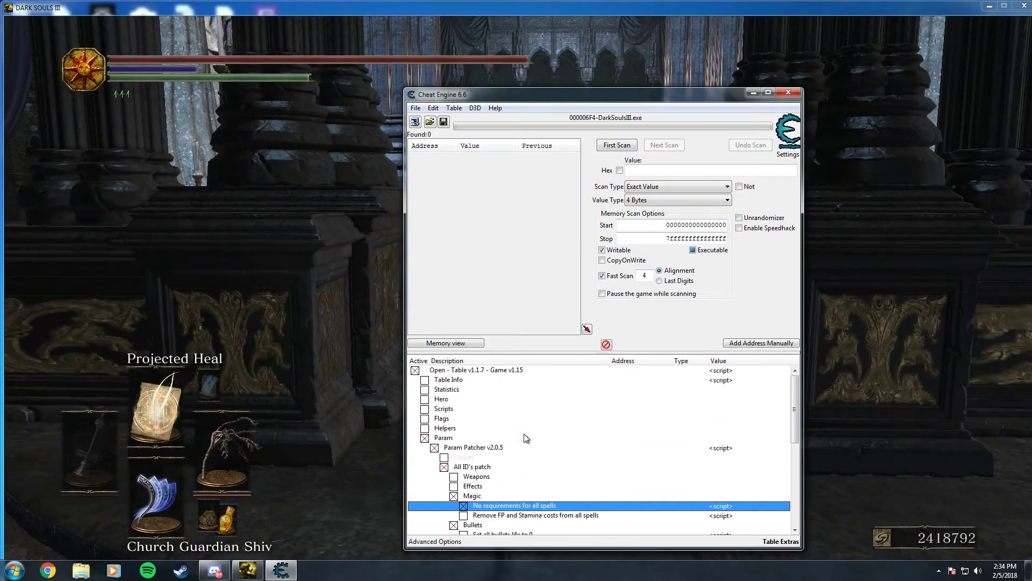
click(425, 401)
click(426, 401)
click(425, 391)
click(425, 391)
- Open the table's Table Info notes, close them, and look over the remaining entries in the table
click(424, 382)
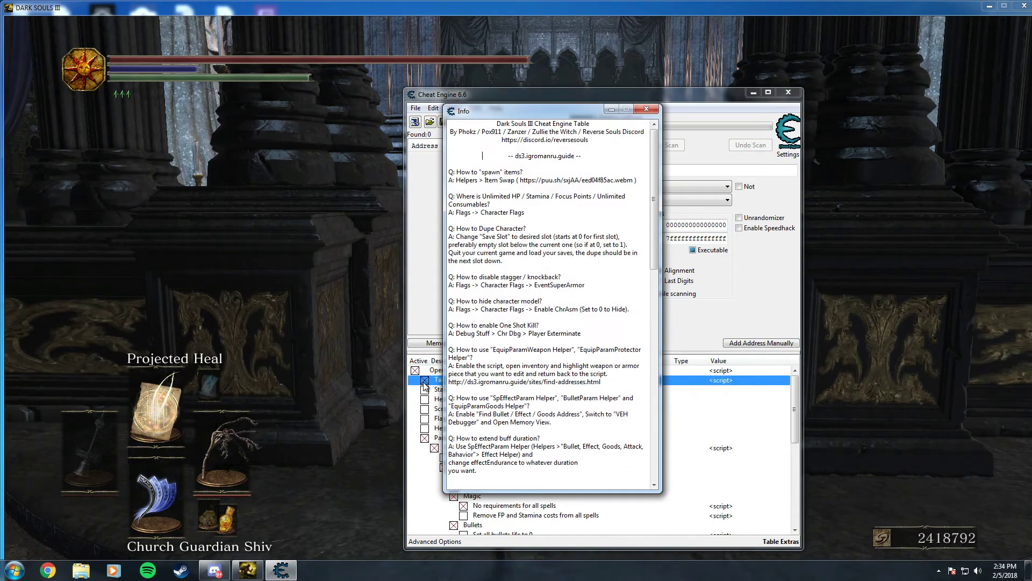
click(646, 109)
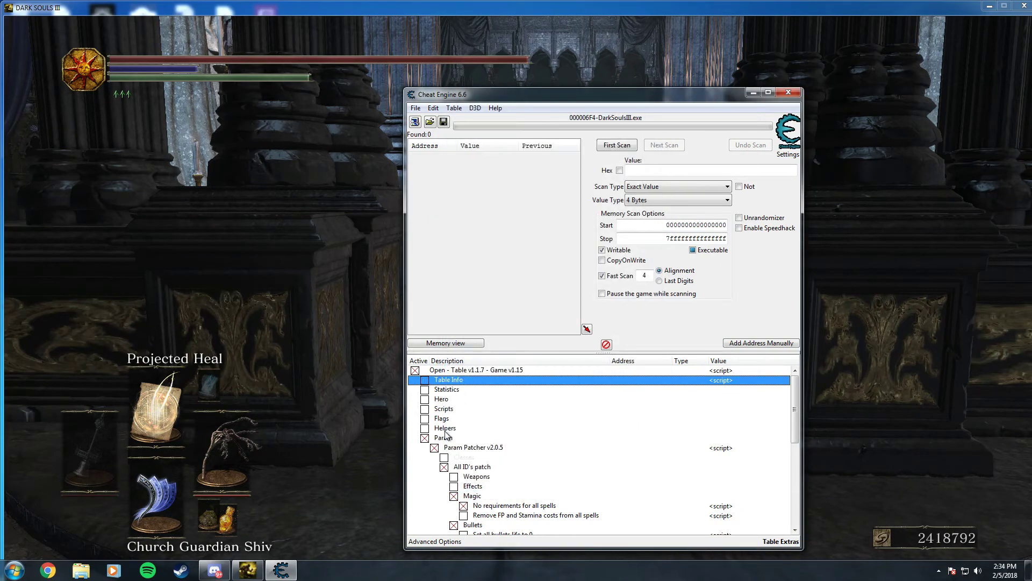
scroll(438, 450, down, 3)
scroll(439, 450, up, 3)
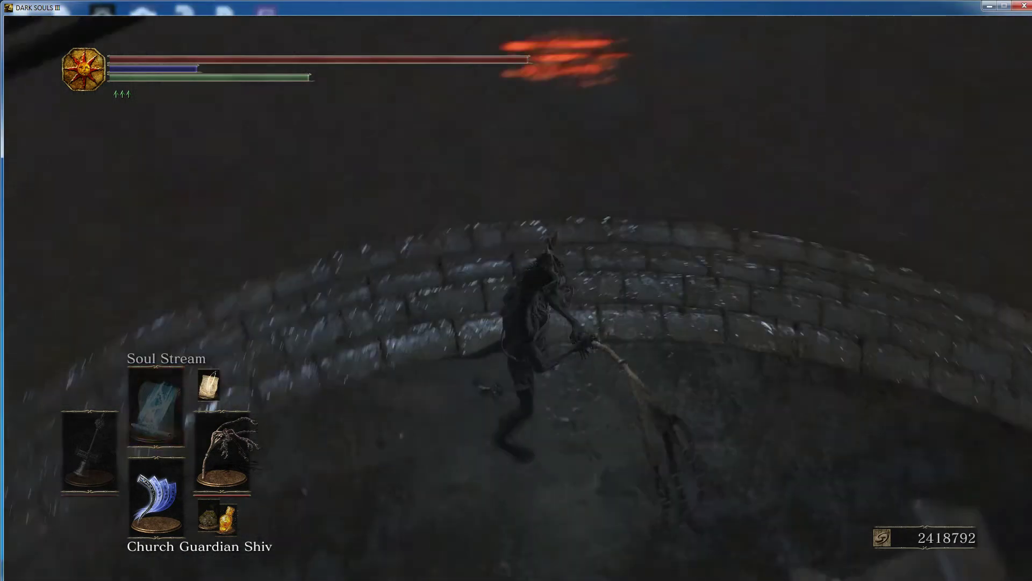
key(a)
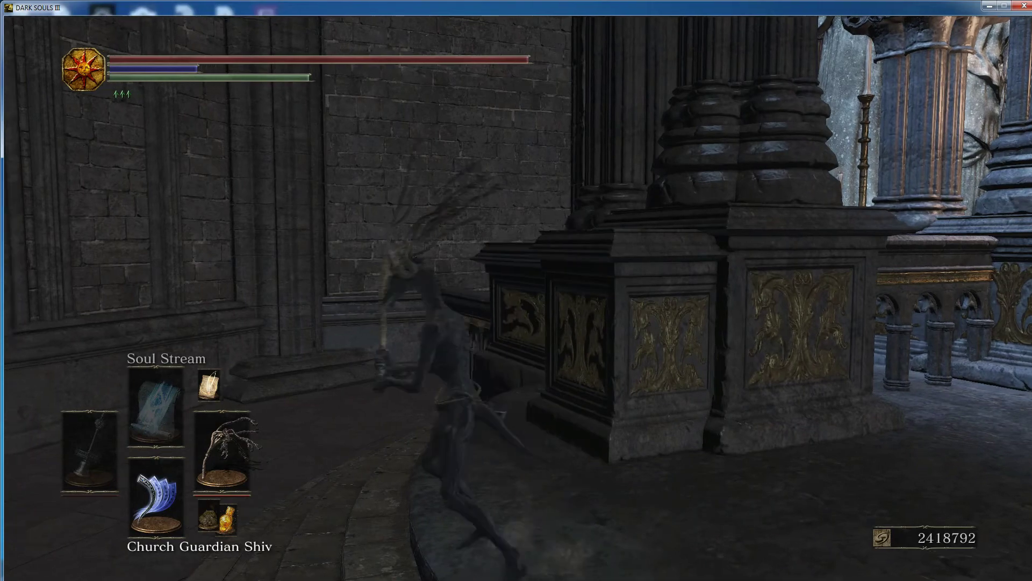
key(a)
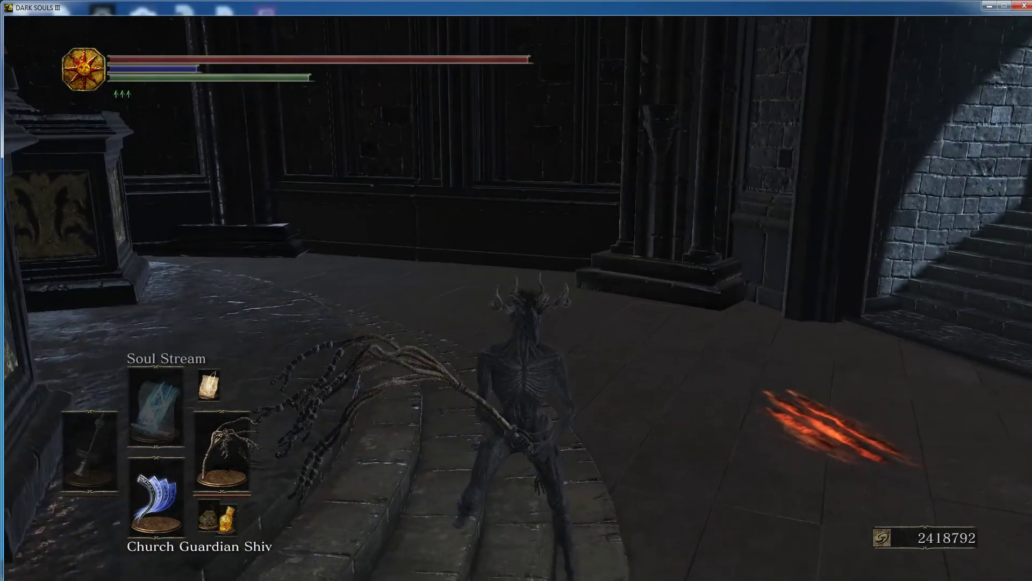
key(a)
key(w)
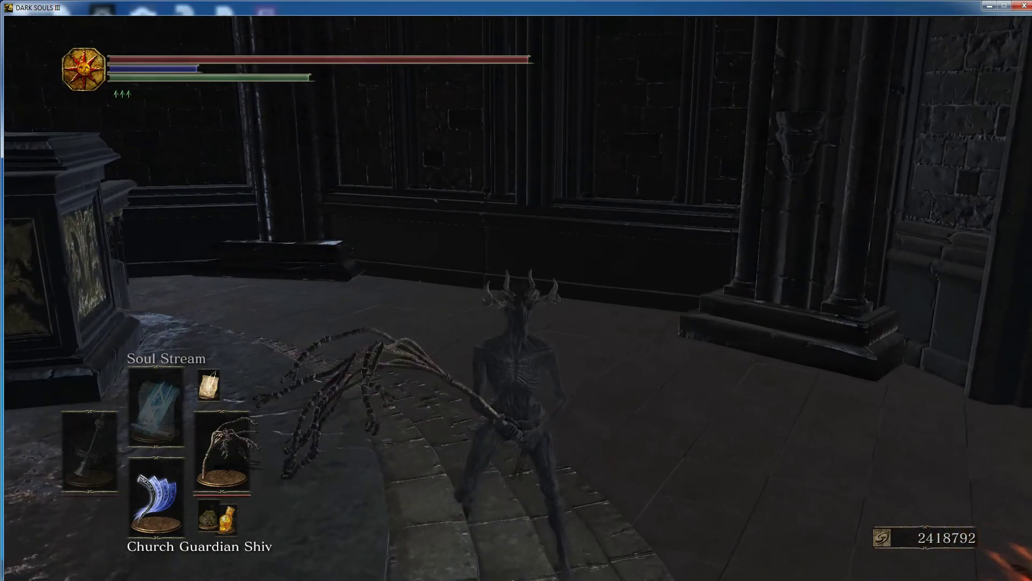